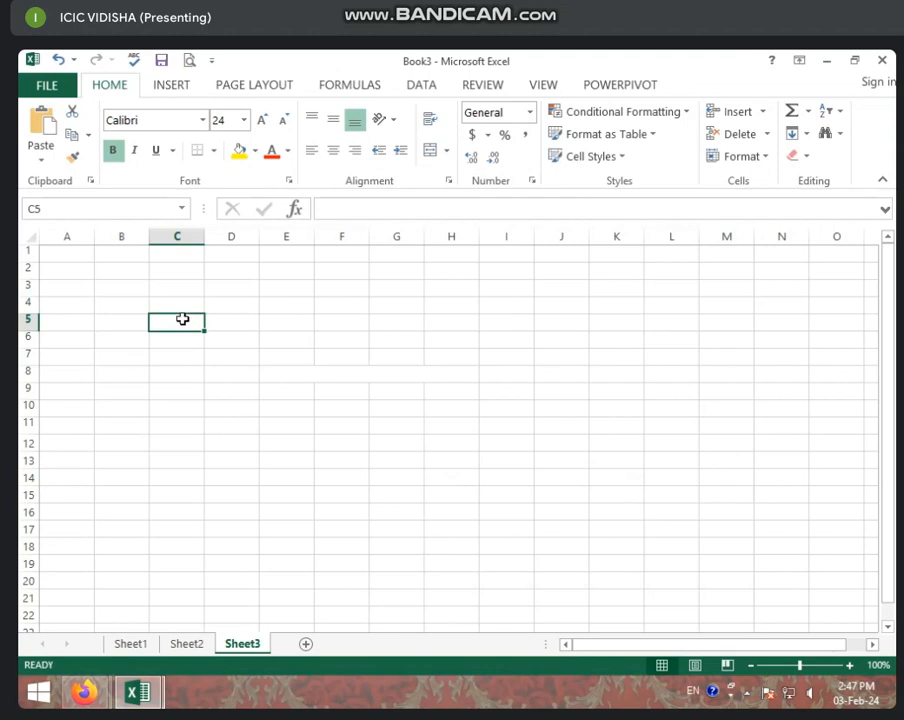
Enter the formula =8+6 in cell C5 of Sheet3 and slightly reduce the height of row 4.
text(=)
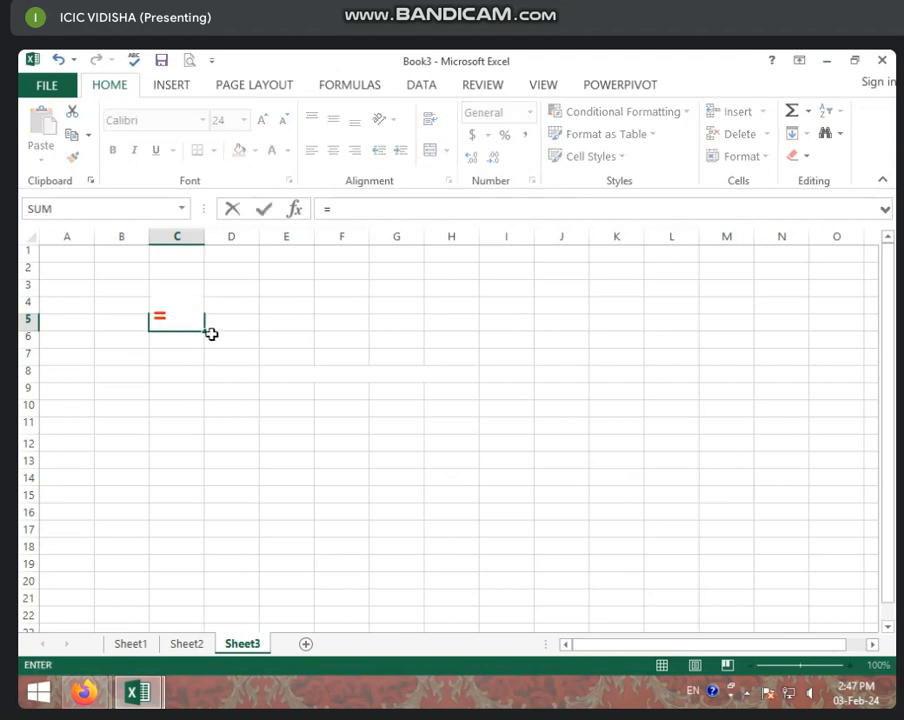
text(8+6)
key(ctrl+Return)
key(Return)
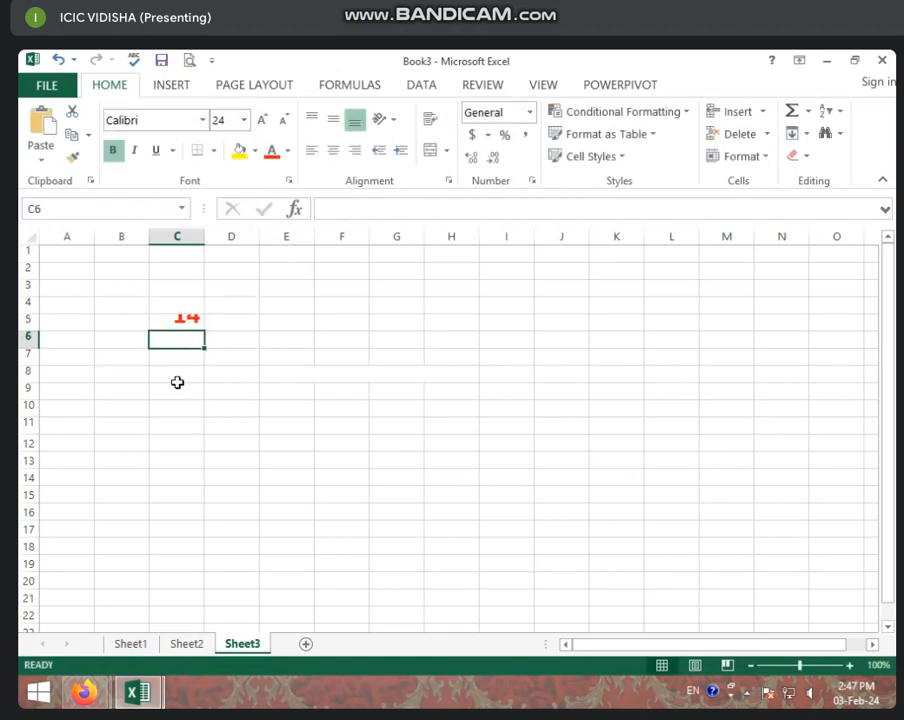
click(176, 320)
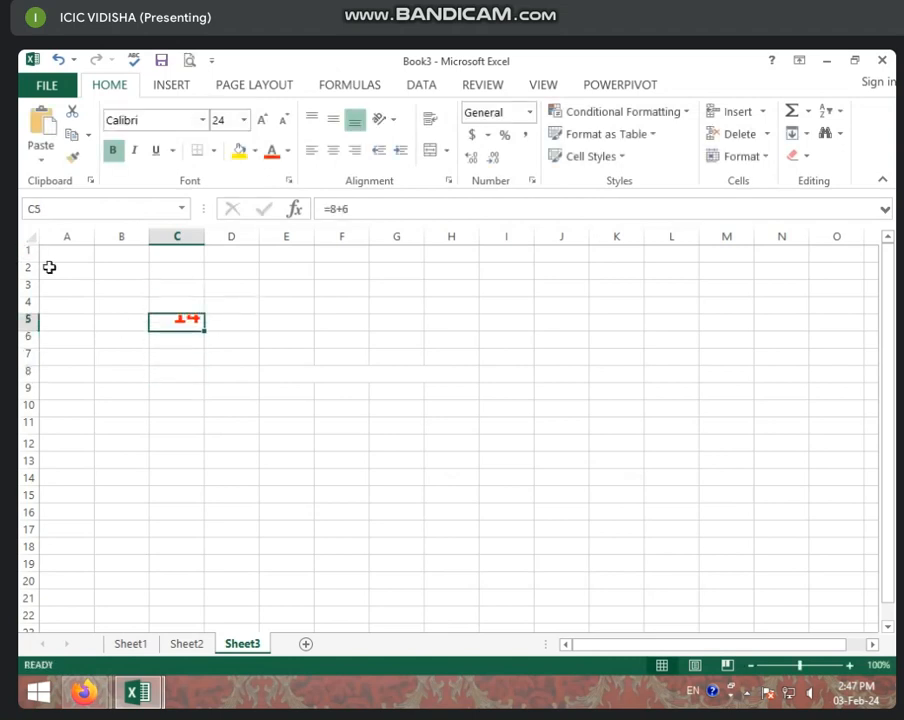
drag(34, 314, 32, 302)
click(242, 402)
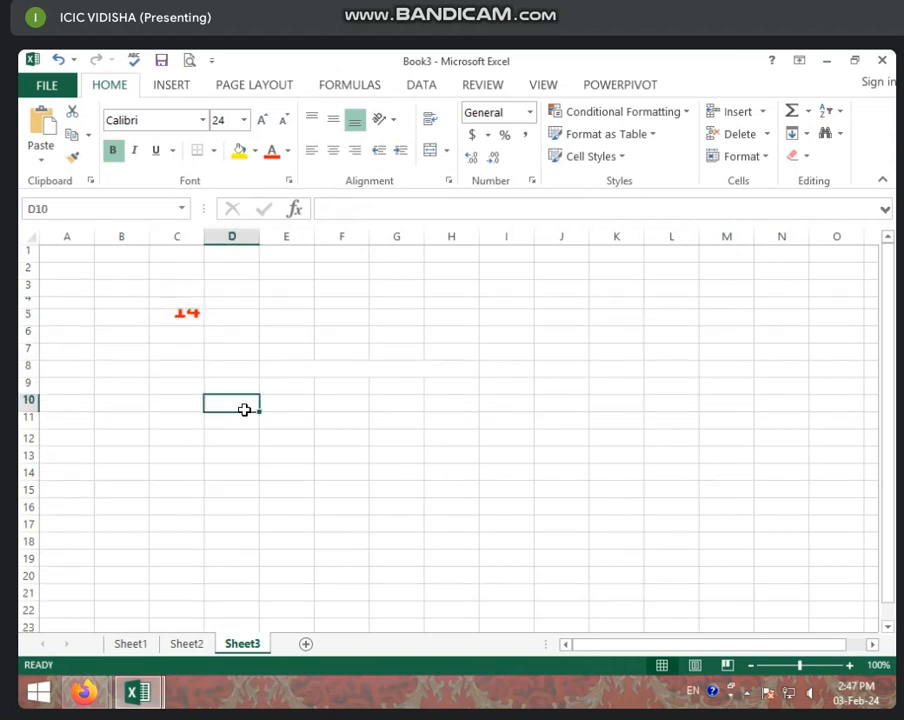
Add a new blank worksheet directly after Sheet2.
click(188, 643)
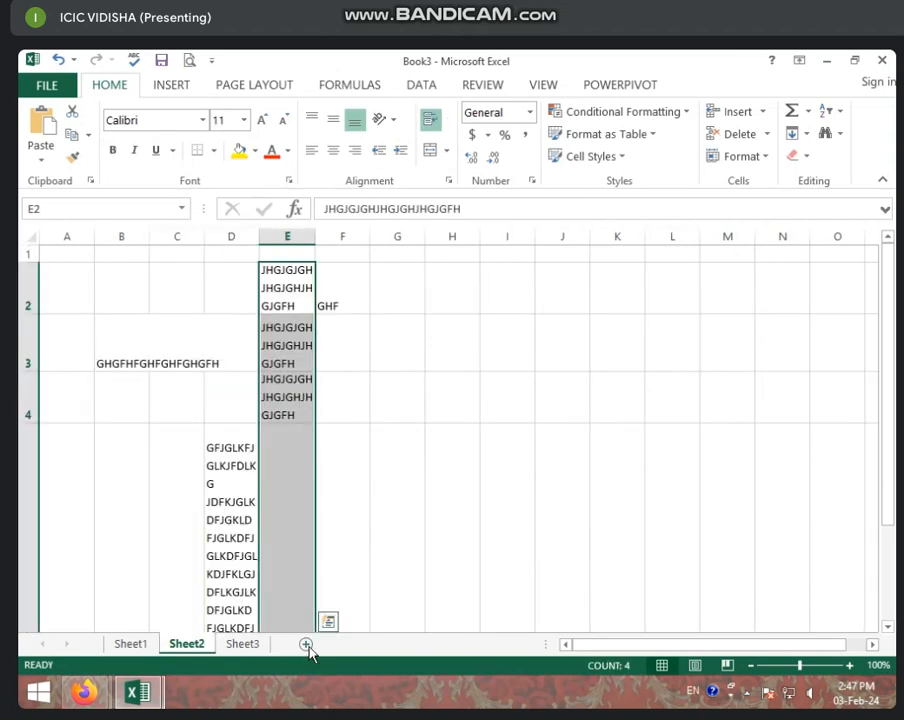
click(307, 645)
click(250, 358)
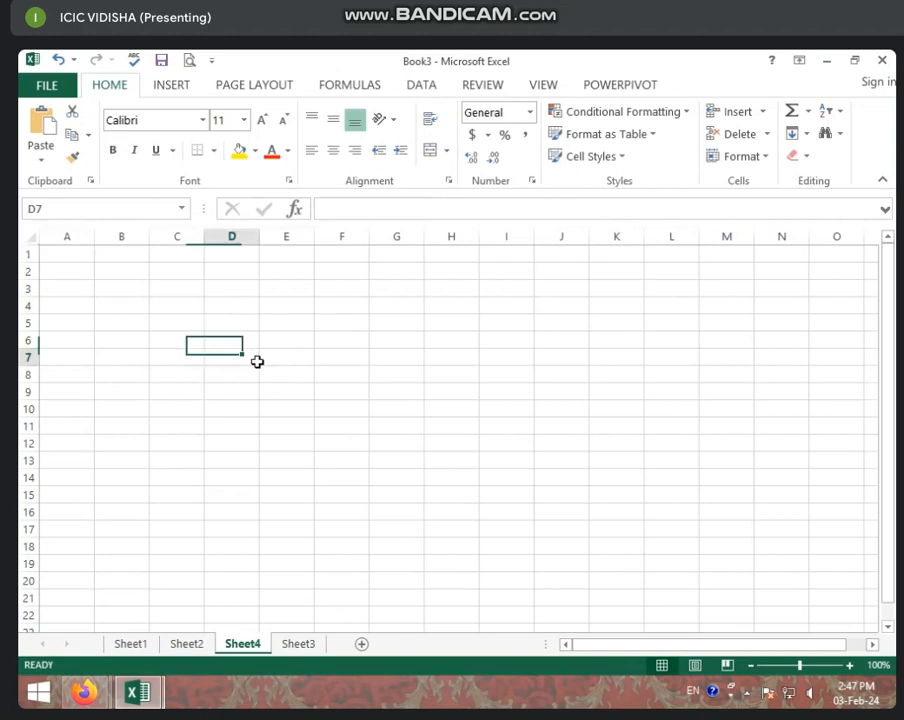
click(200, 255)
click(185, 356)
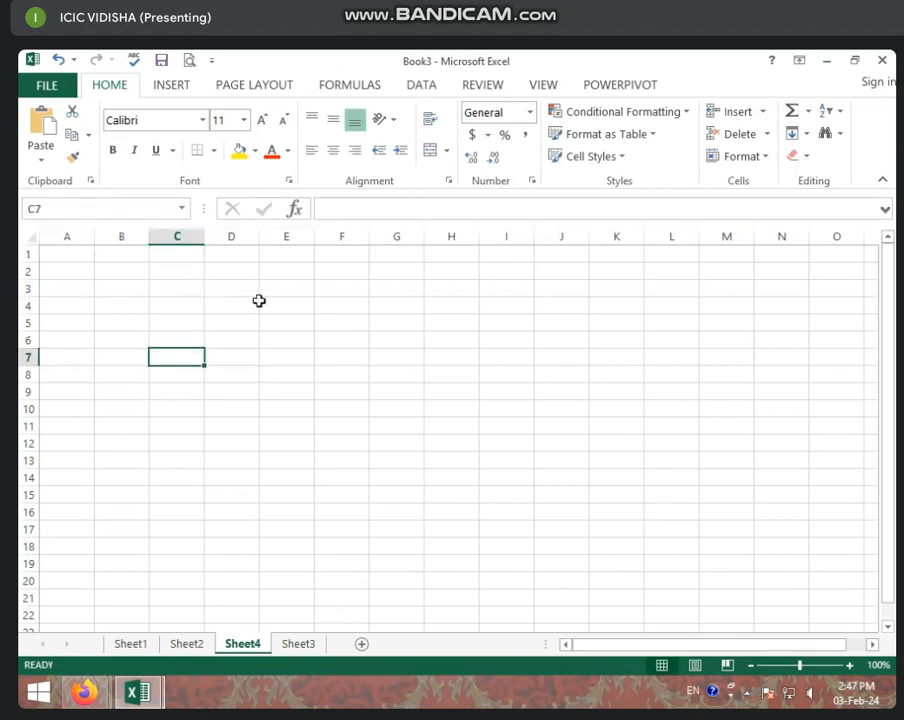
click(352, 406)
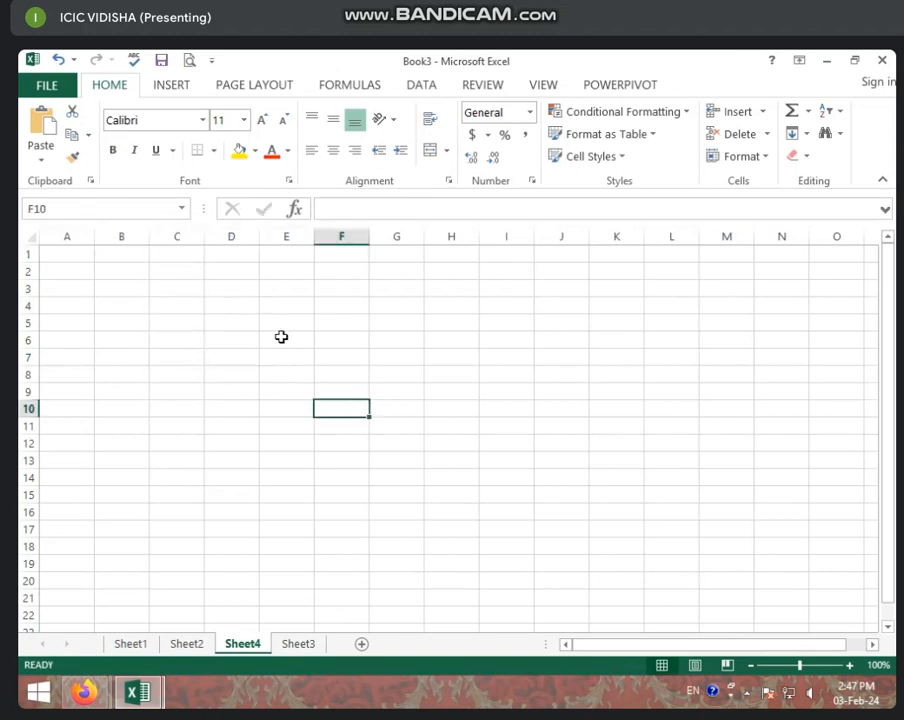
click(182, 303)
click(86, 288)
Enter the headings COMPUTER in B3 and PRINTER in C3, and autofit column B to its text.
click(120, 291)
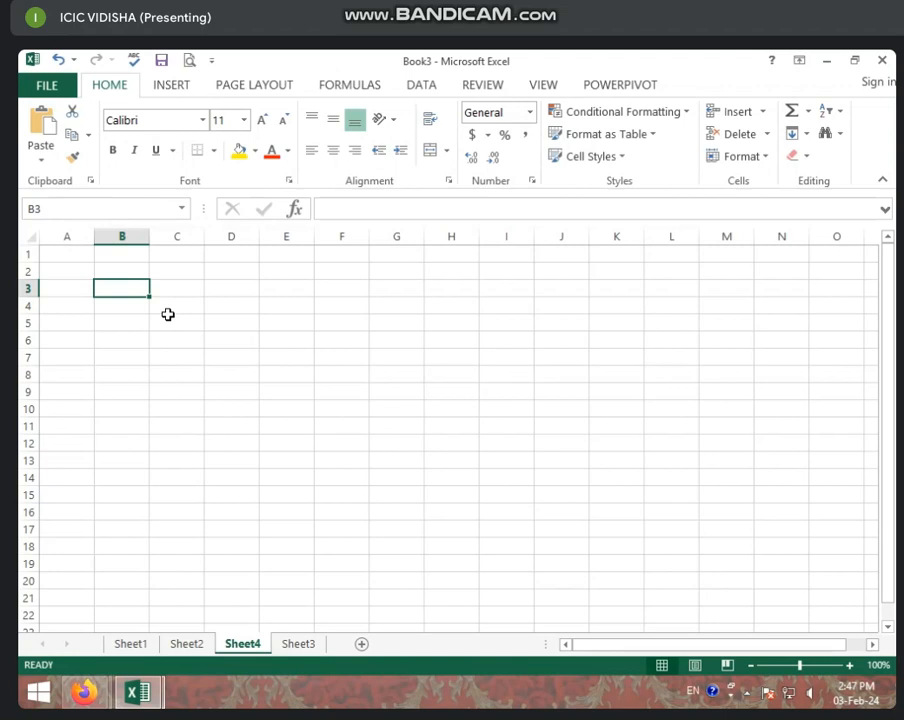
text(COM)
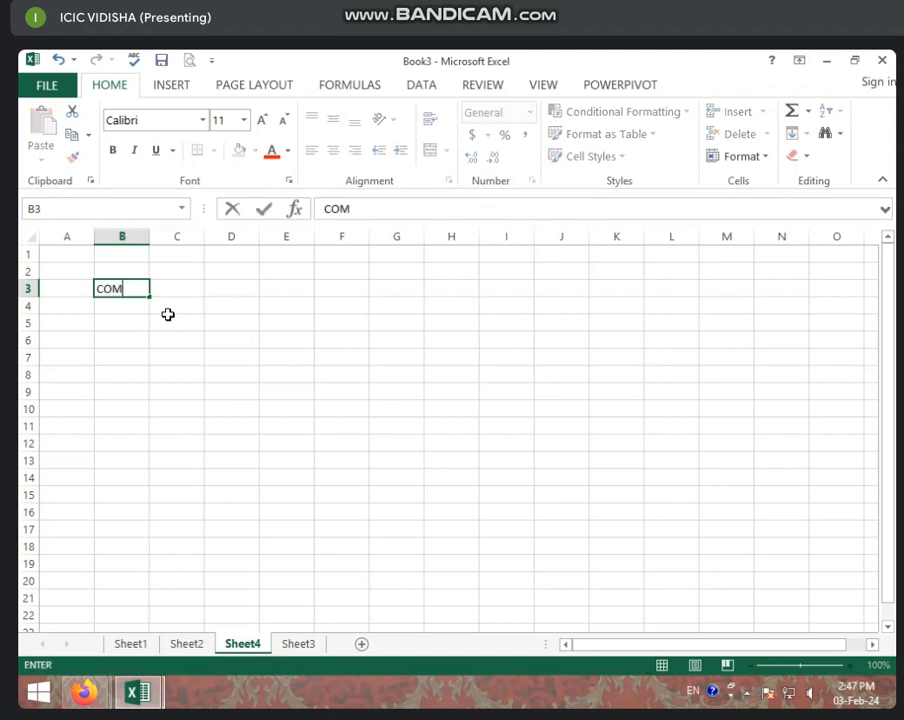
text(PUTER)
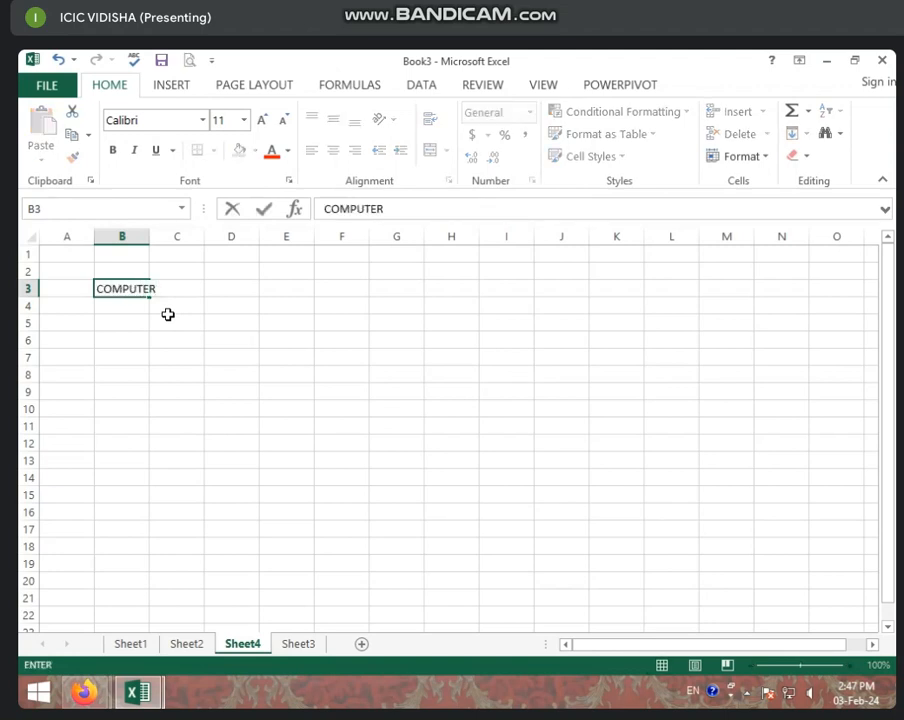
key(Tab)
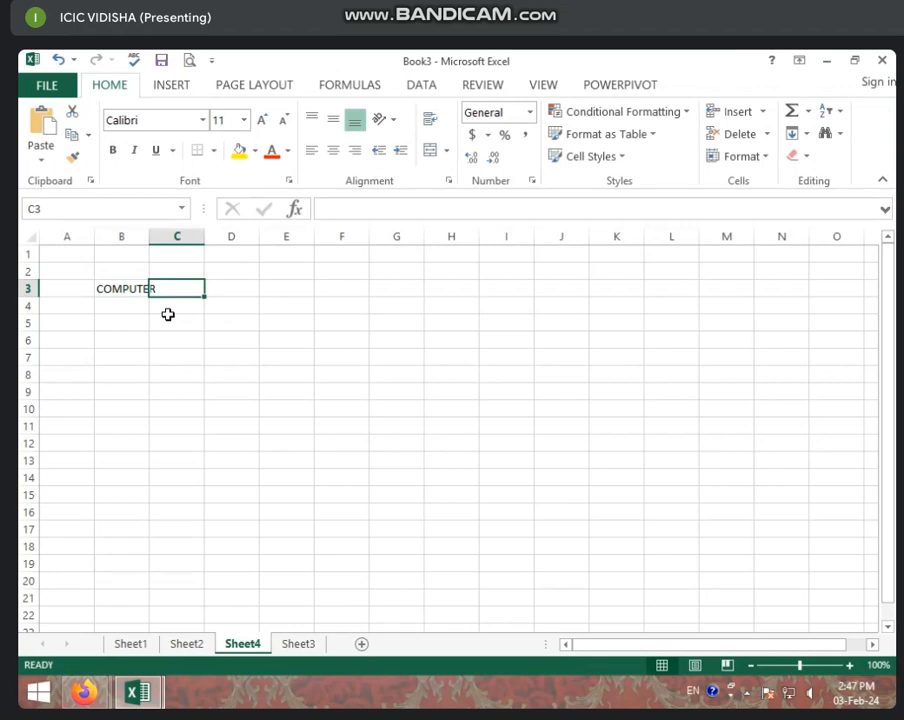
text(PRINTER)
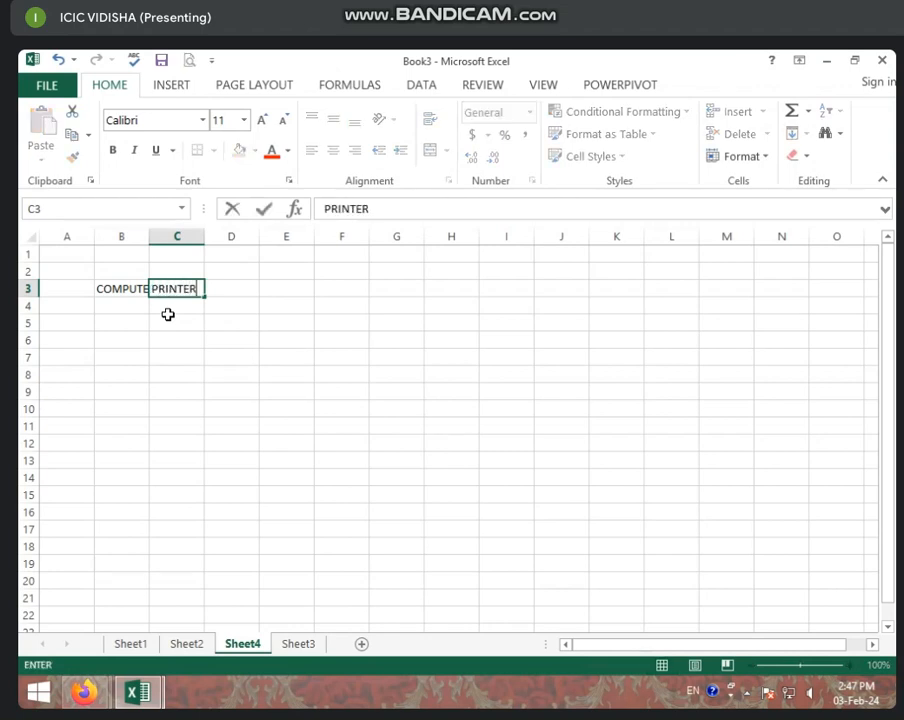
key(Tab)
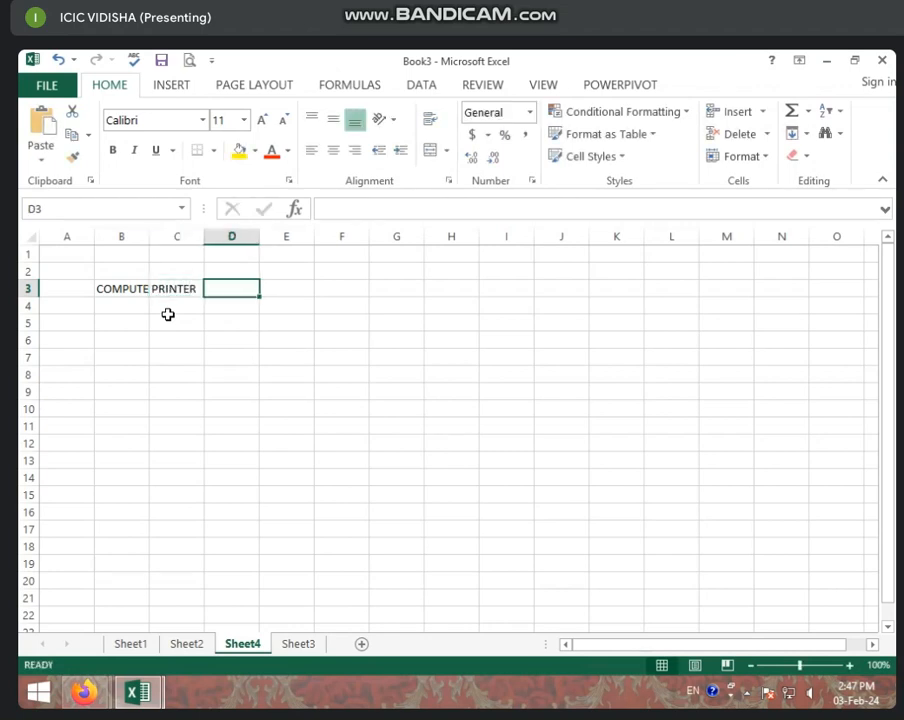
double_click(150, 240)
Enter 50 under the COMPUTER heading in B4 and 30 under the PRINTER heading in C4.
click(123, 314)
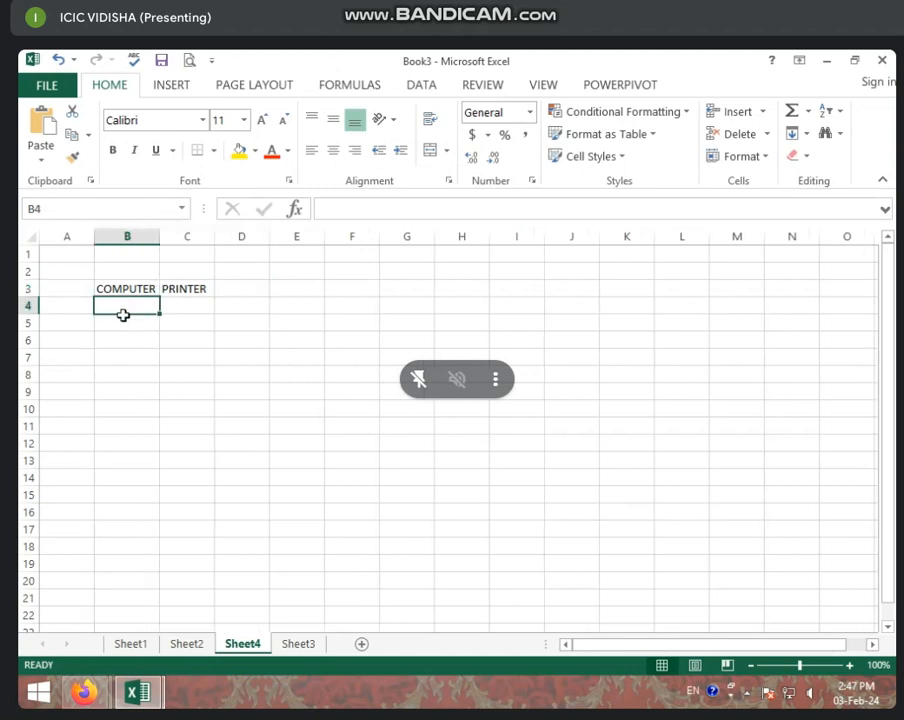
text(50)
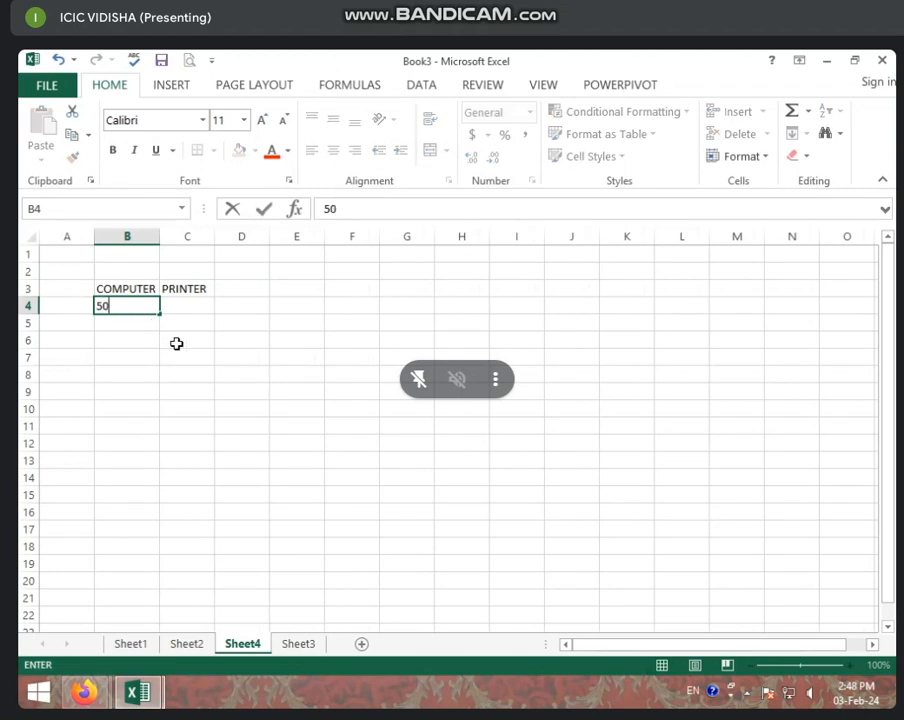
click(176, 340)
click(187, 300)
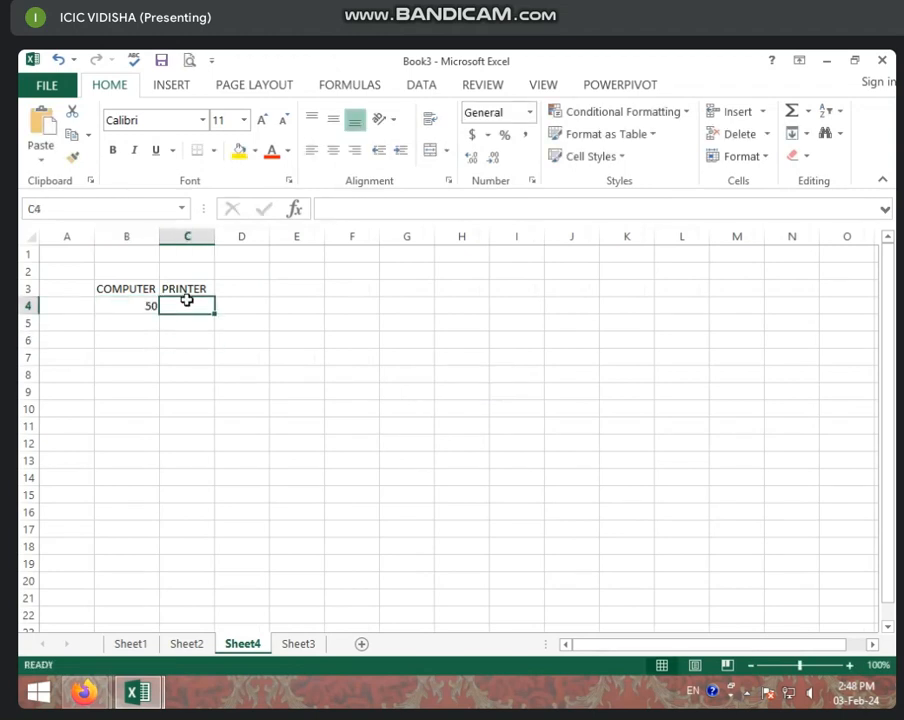
text(30)
click(229, 329)
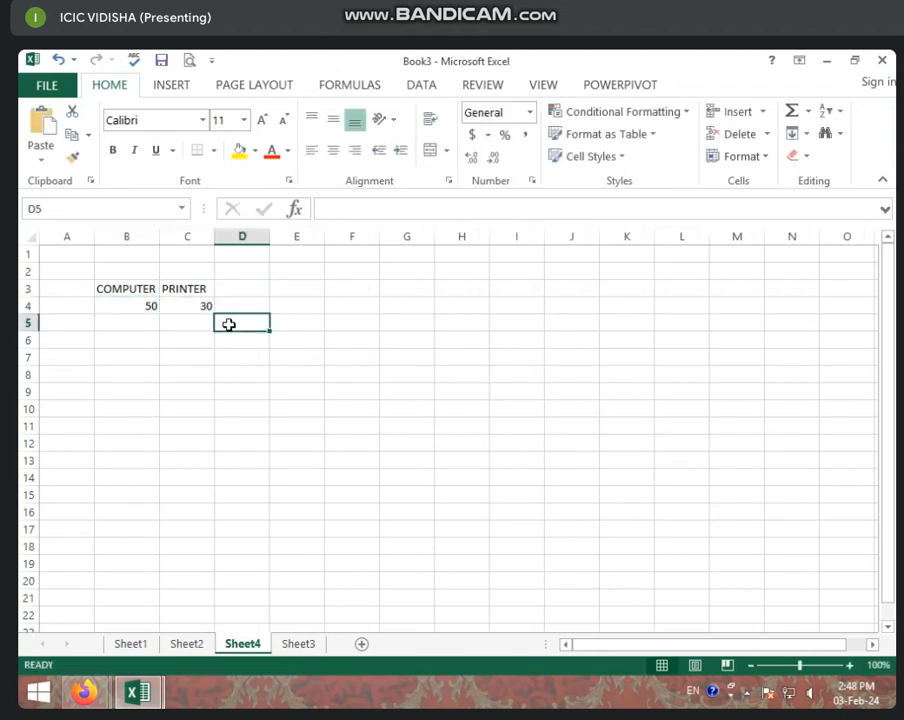
Add the heading TOTAL in D3, next to the PRINTER heading.
click(250, 303)
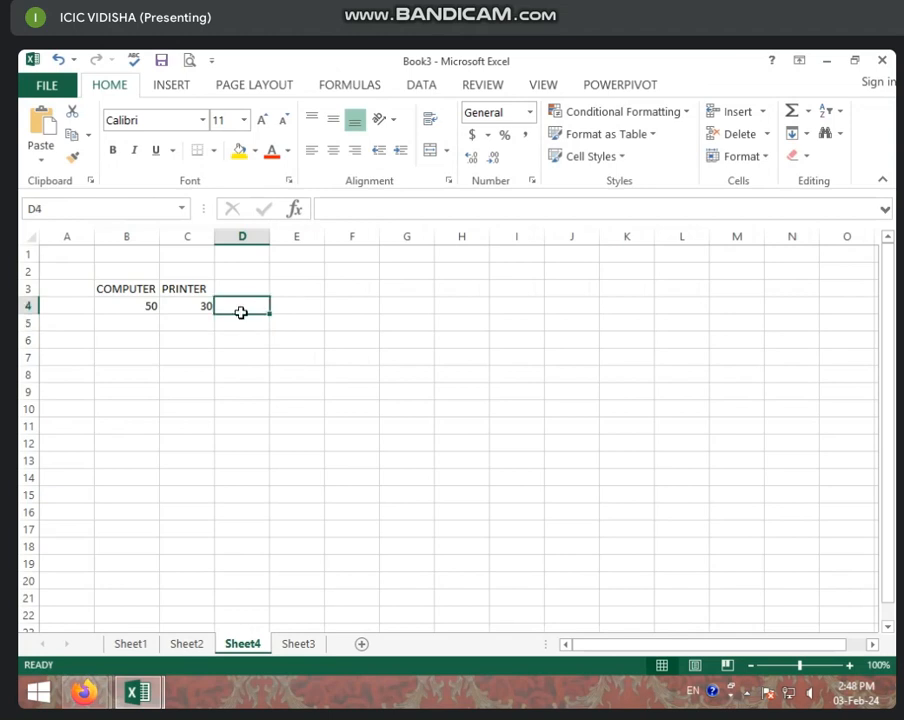
click(252, 285)
text(TOT)
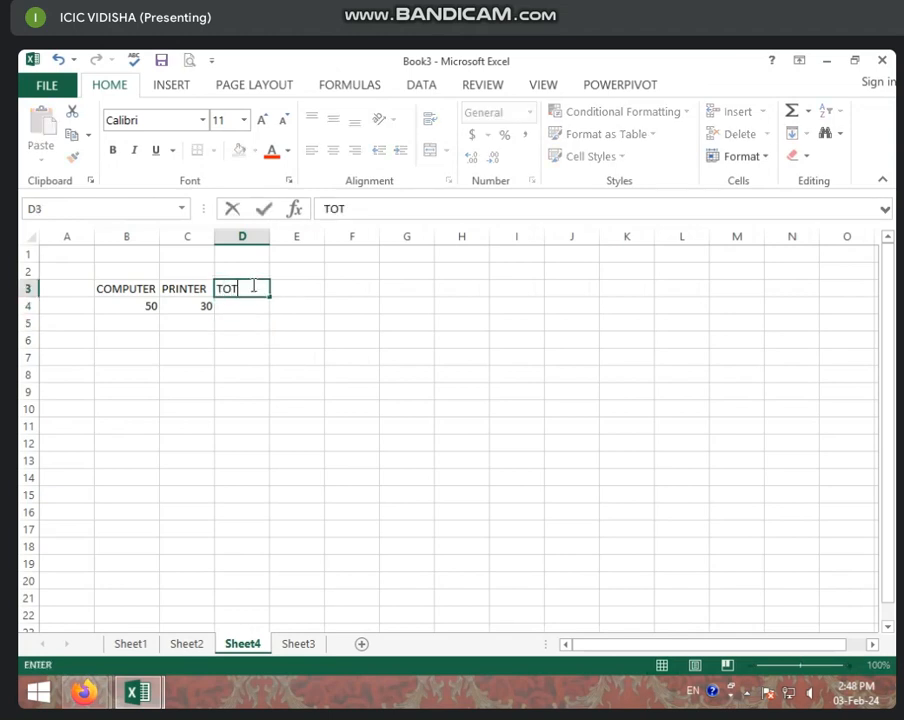
text(AL)
Enter the fixed-number formula =50+30 in D4 under TOTAL and reselect the cell to check it.
click(244, 304)
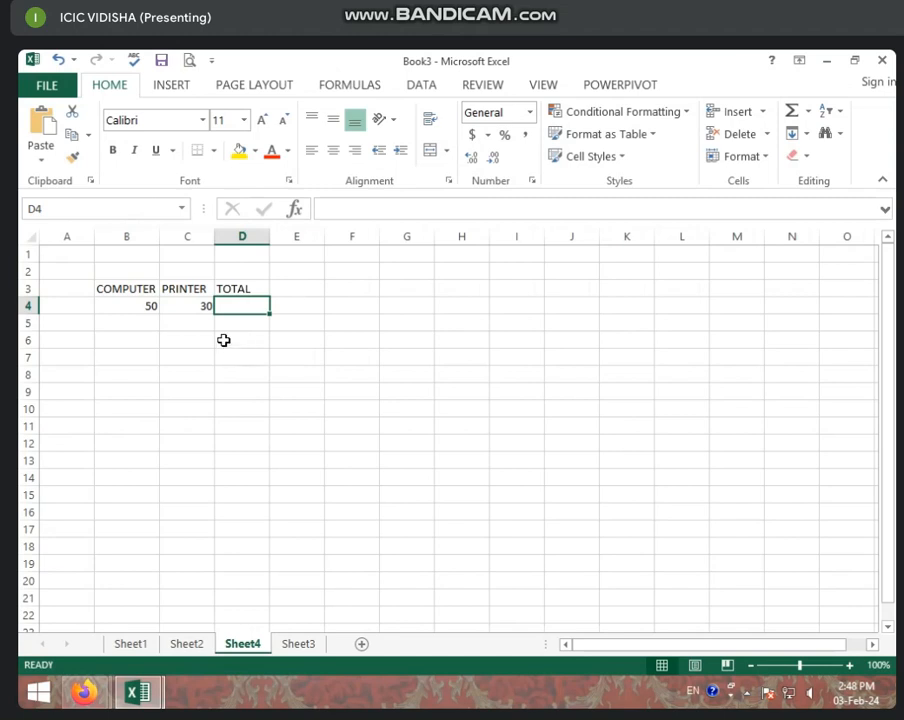
text(=)
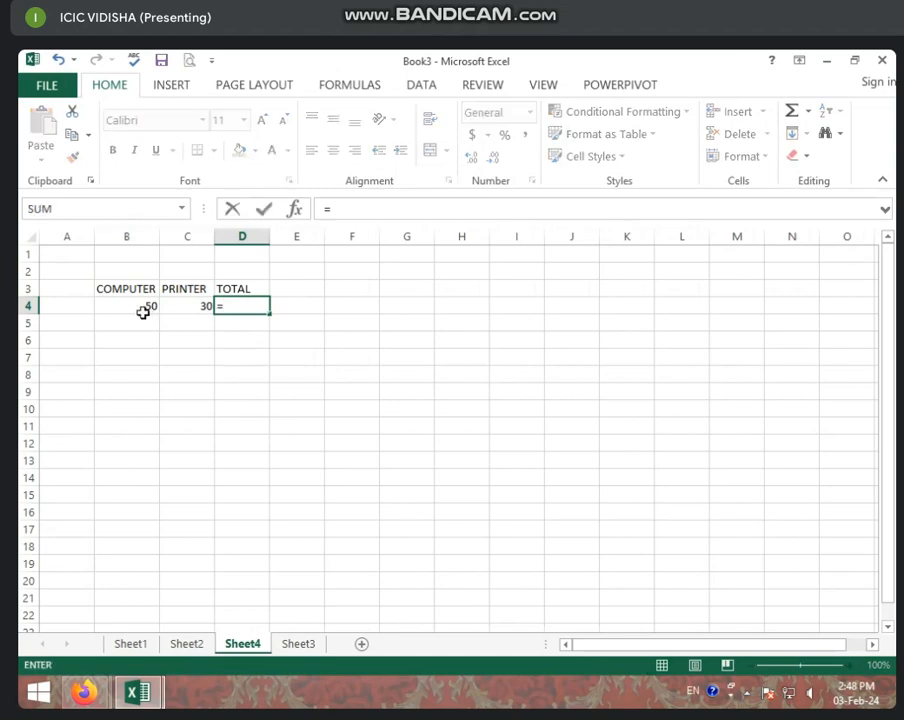
text(50)
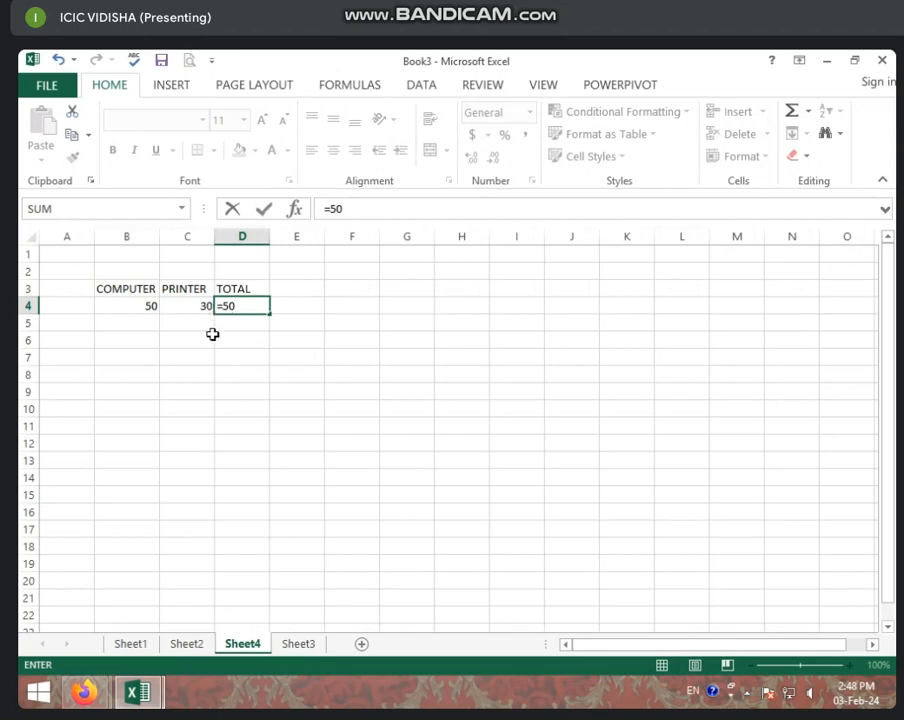
text(+30)
key(Return)
click(243, 305)
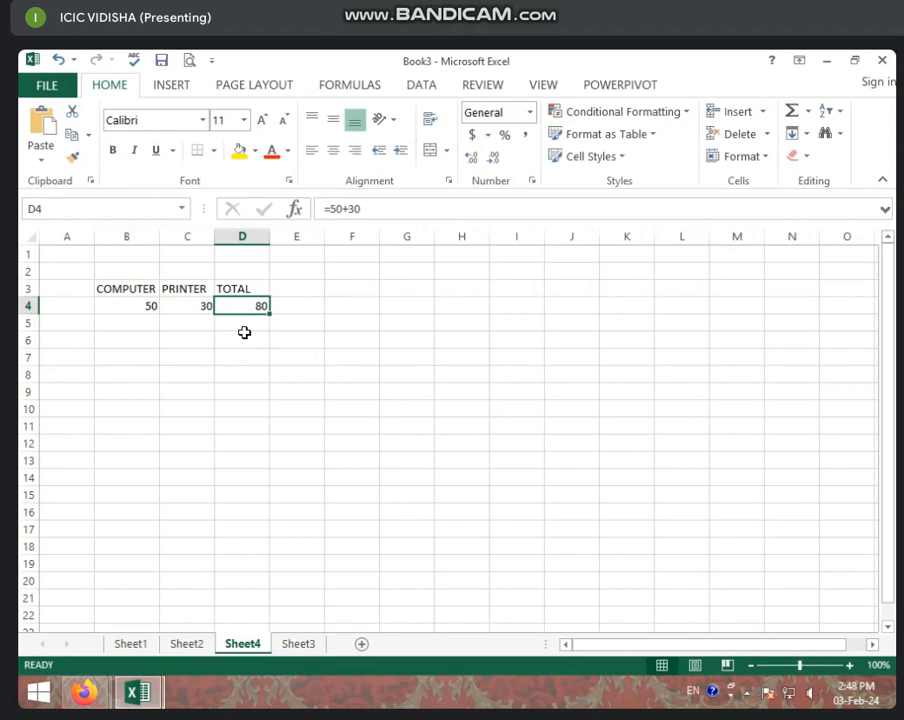
Change the PRINTER value in C4 to 35 to test whether the total follows.
click(195, 305)
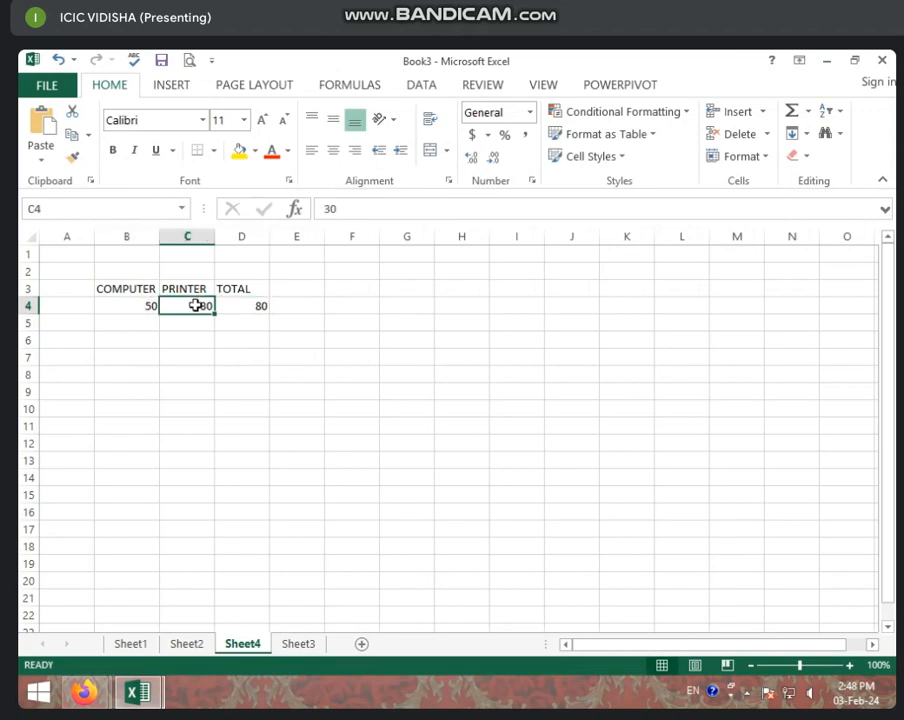
text(35)
key(Return)
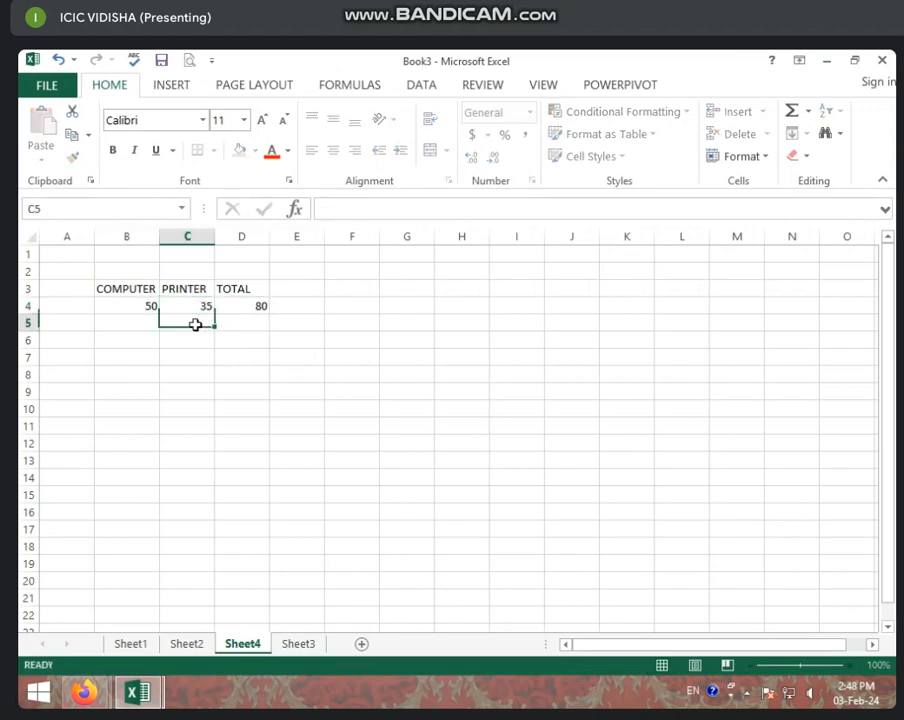
Replace the formula in the TOTAL cell D4 with the cell-reference formula =B4+C4.
click(262, 307)
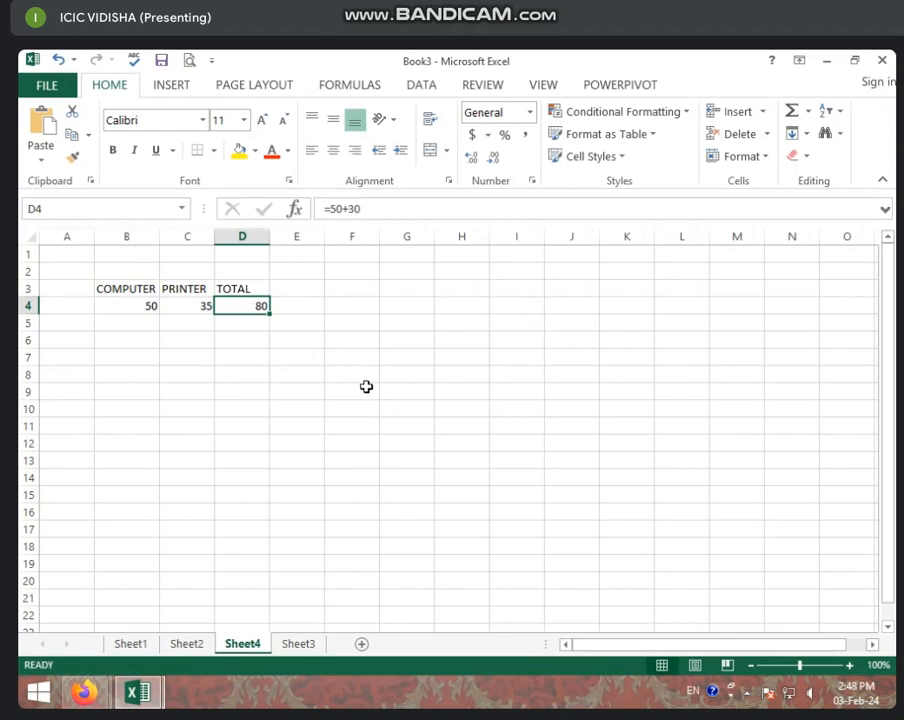
text(=)
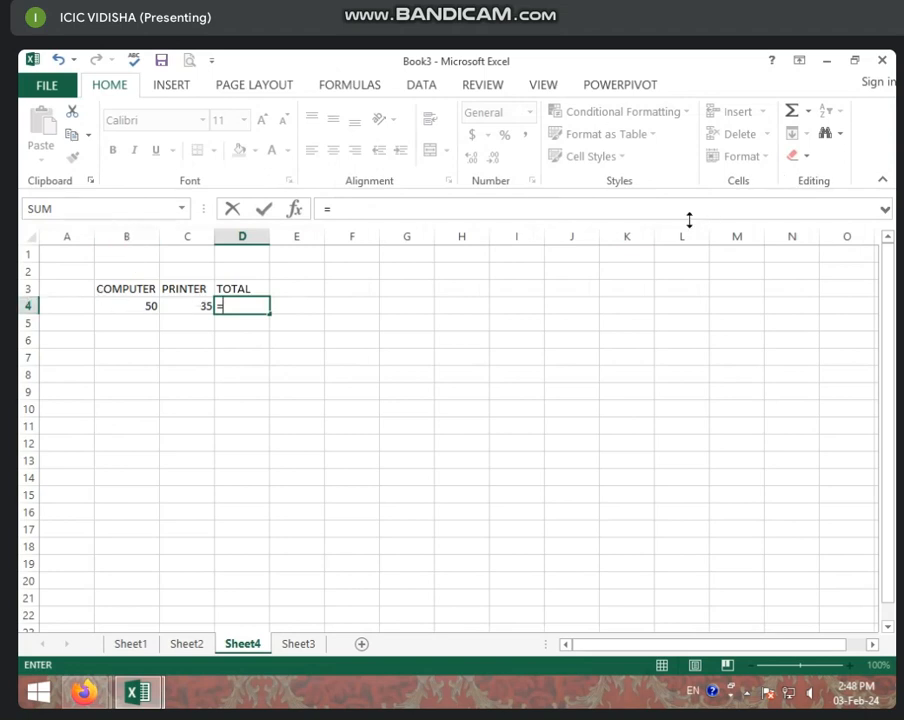
text(B4+)
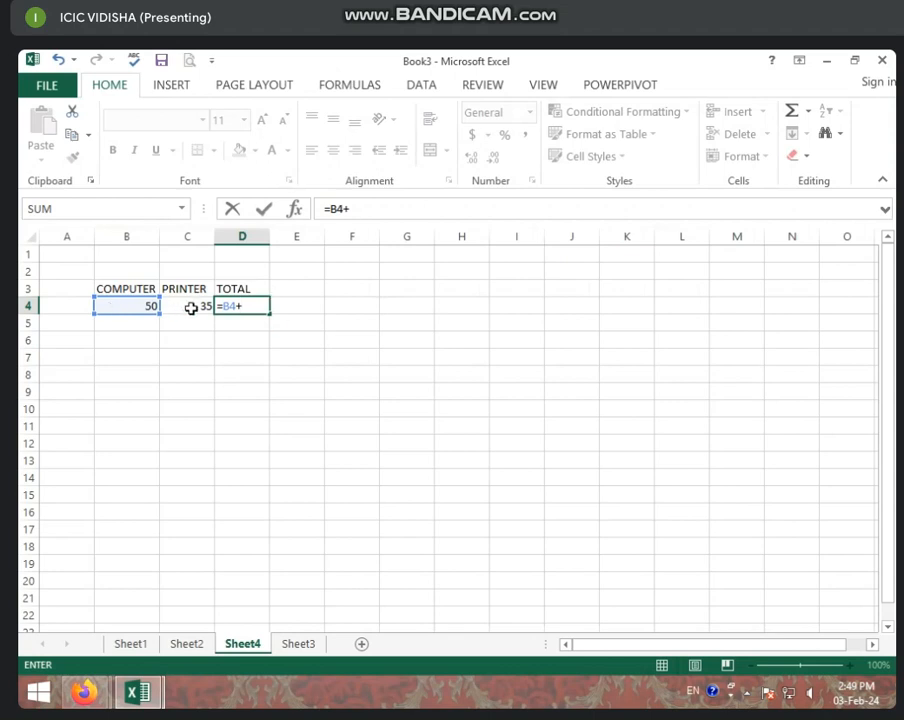
text(C4)
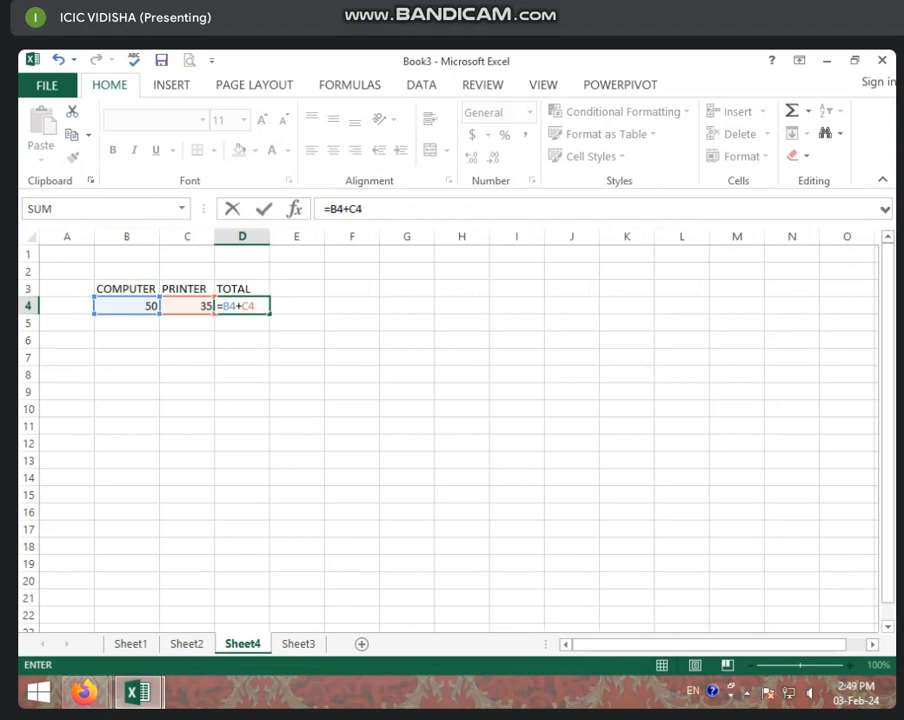
key(Return)
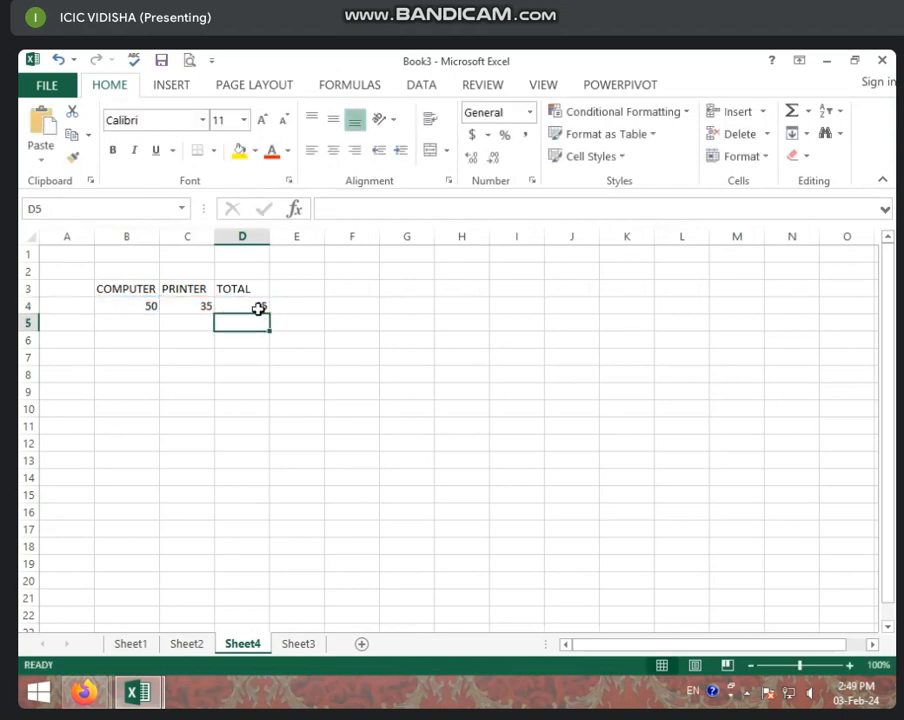
Set the PRINTER value in C4 to 30 and check the total and its formula in D4.
click(194, 306)
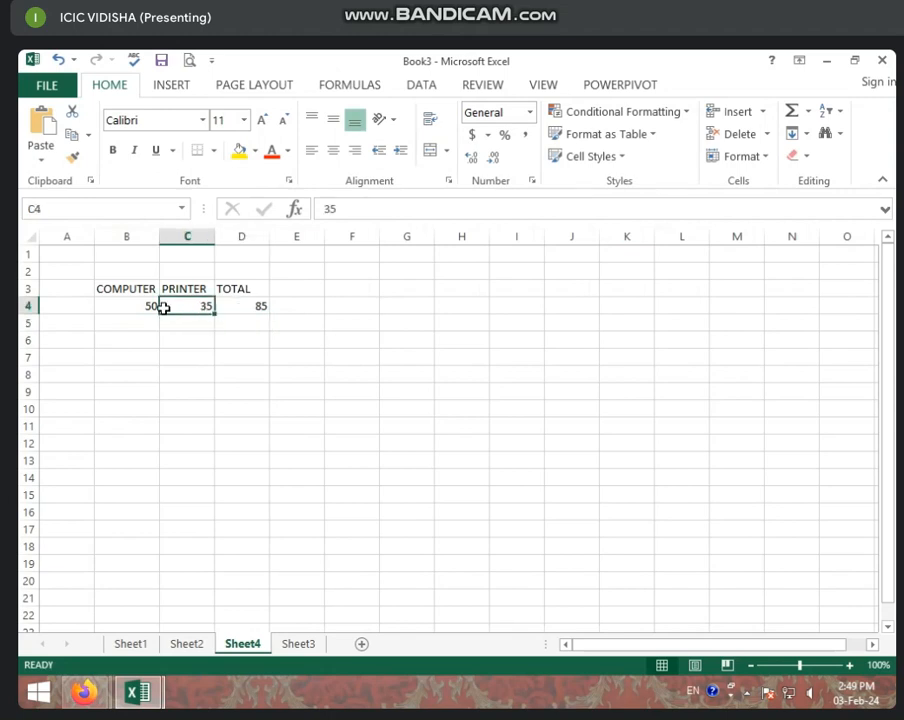
text(30)
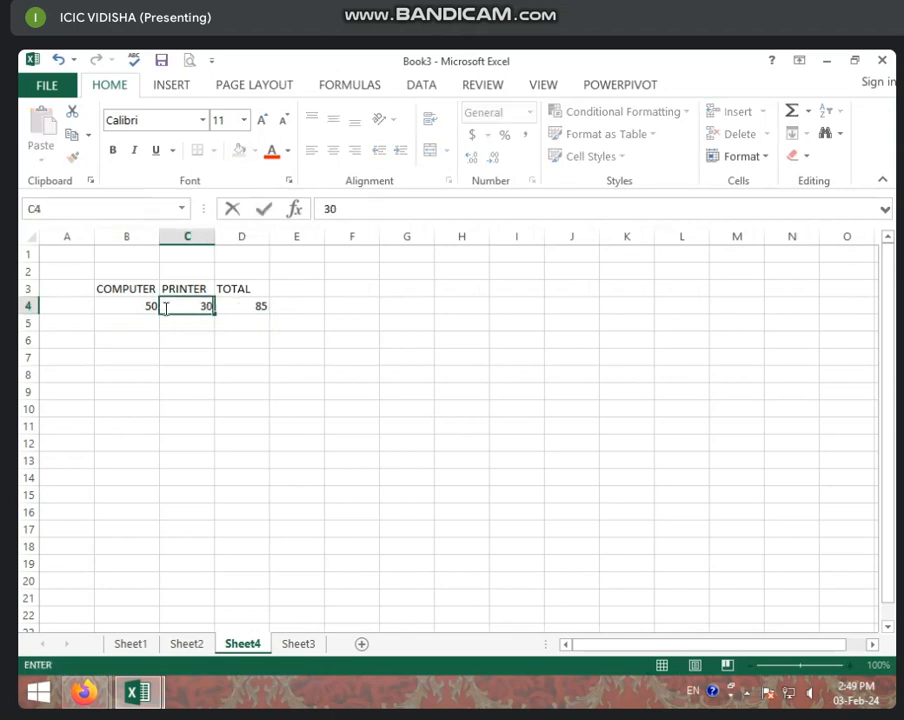
click(192, 353)
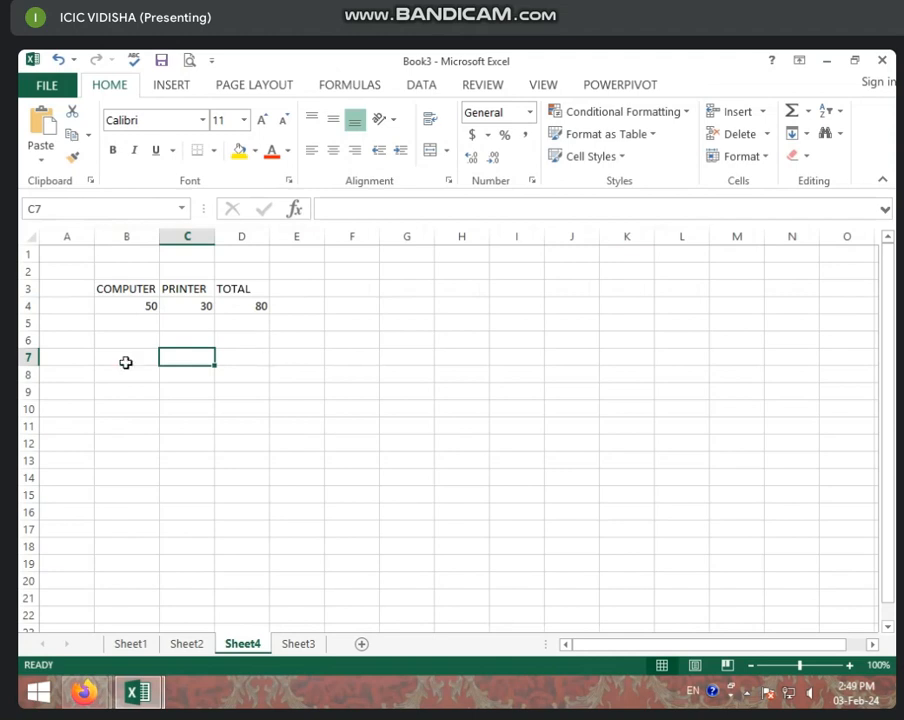
click(256, 307)
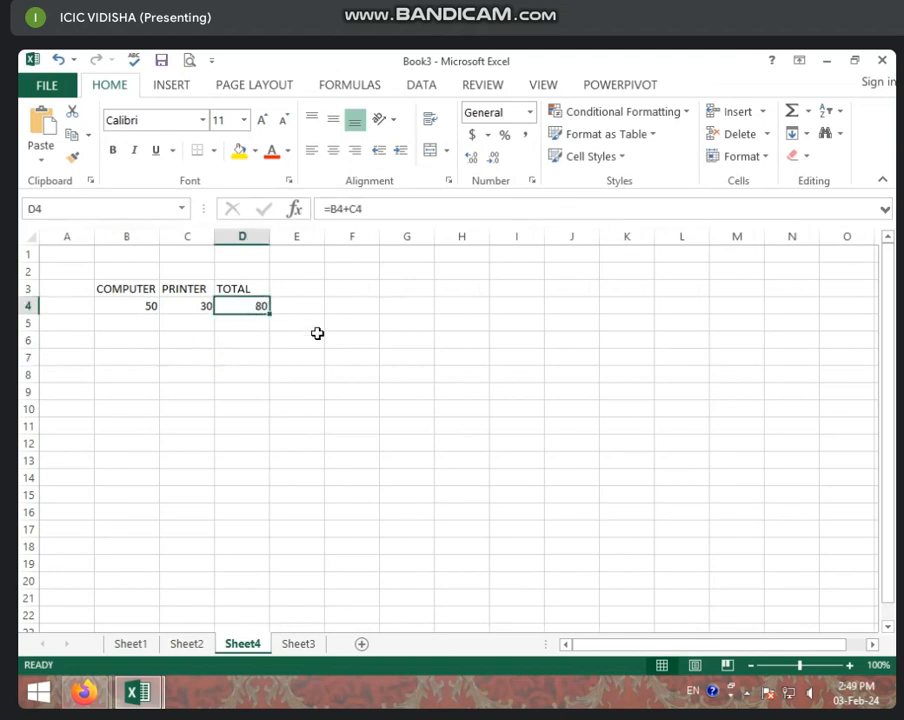
Re-enter the addition formula =B4+C4 in the TOTAL cell D4, then check it against its source cells in row 4.
text(=)
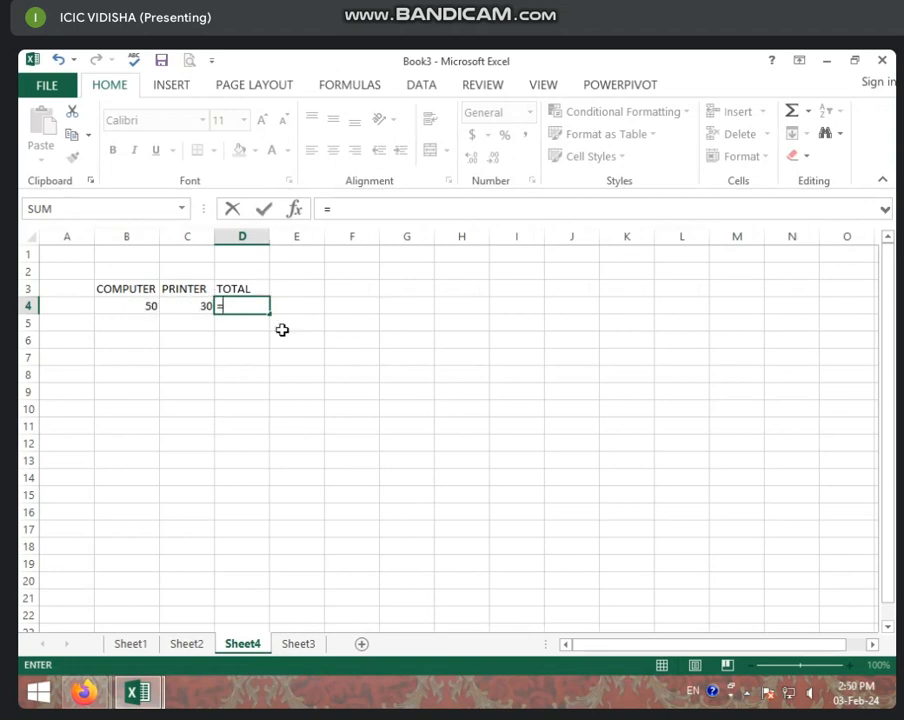
click(146, 306)
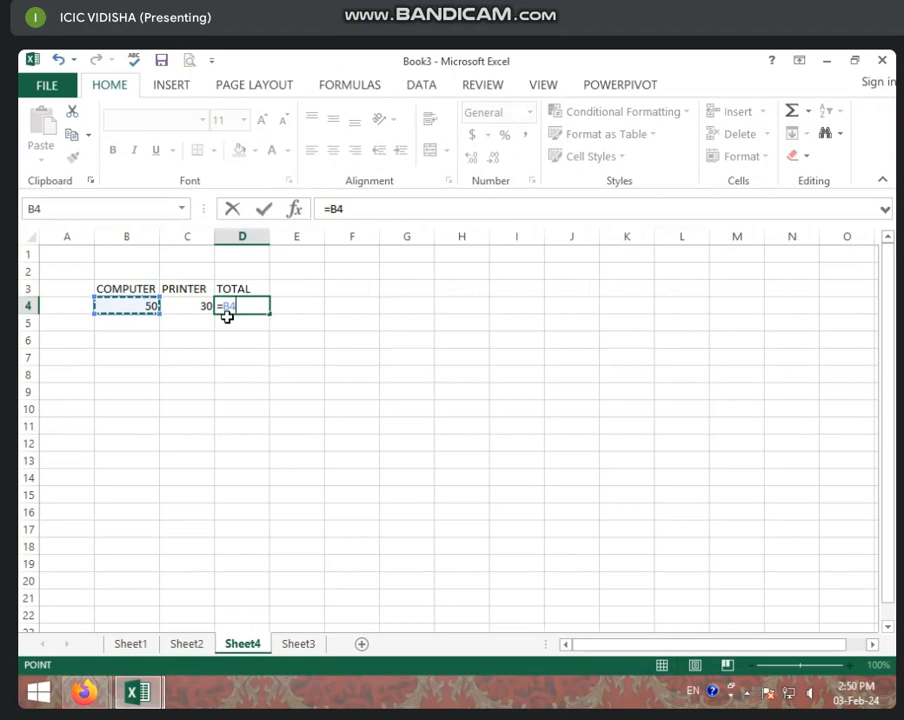
text(+)
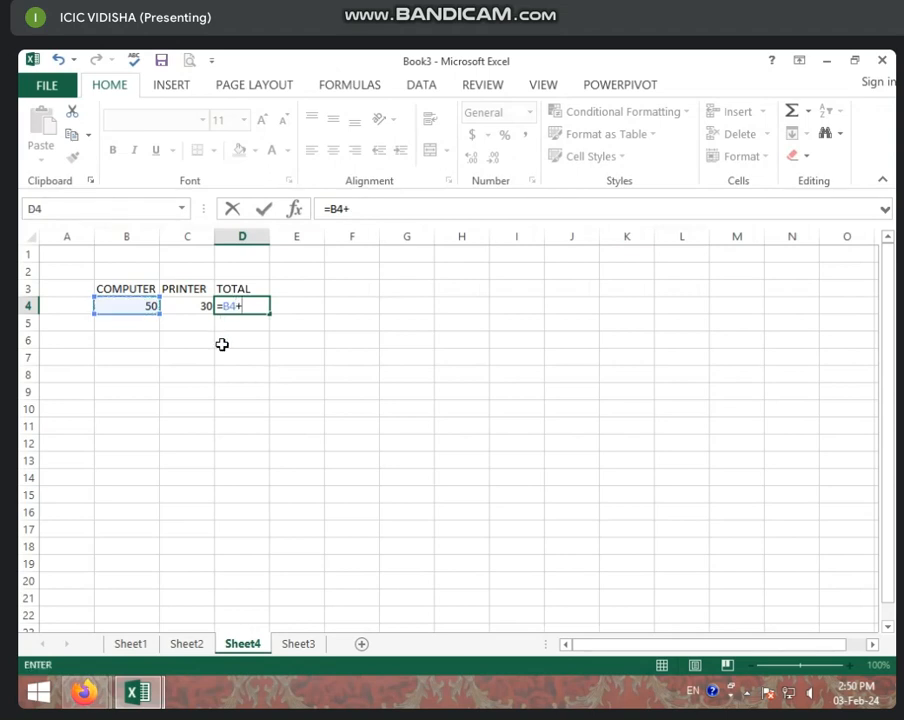
click(185, 307)
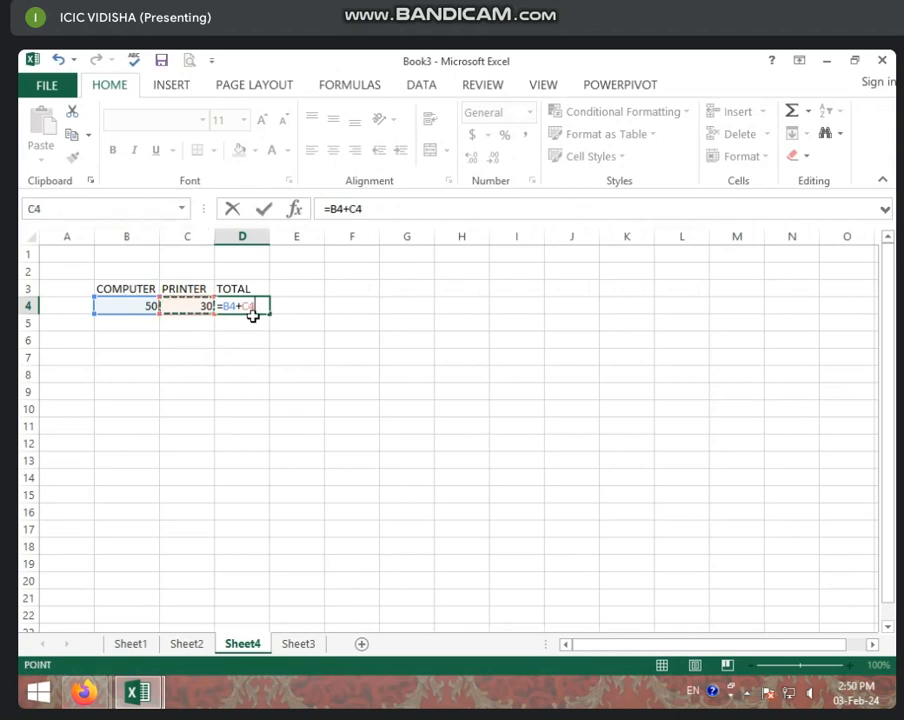
key(Return)
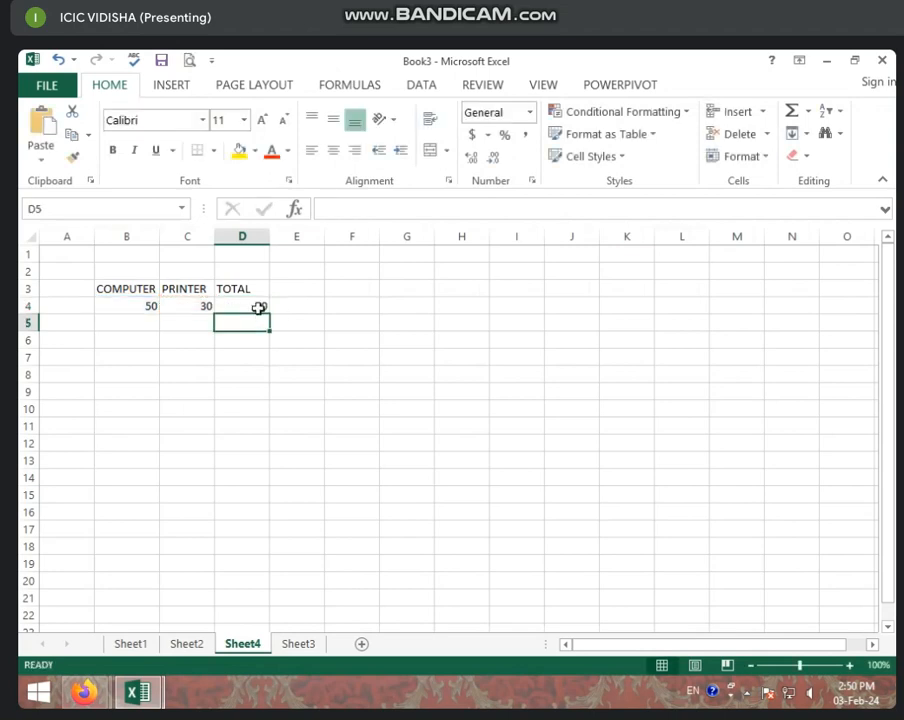
click(248, 307)
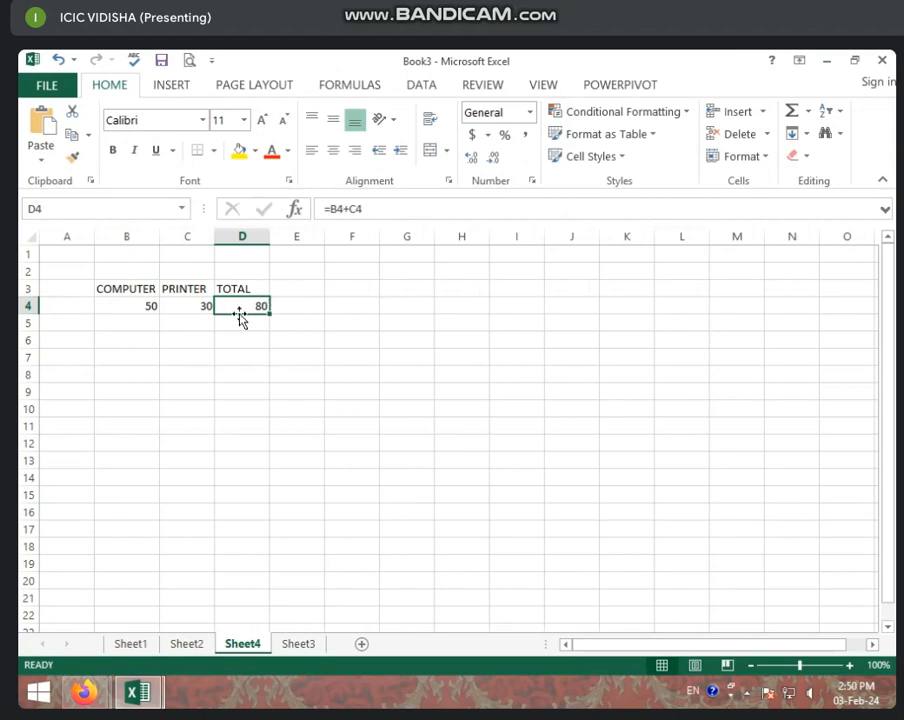
click(137, 308)
click(187, 304)
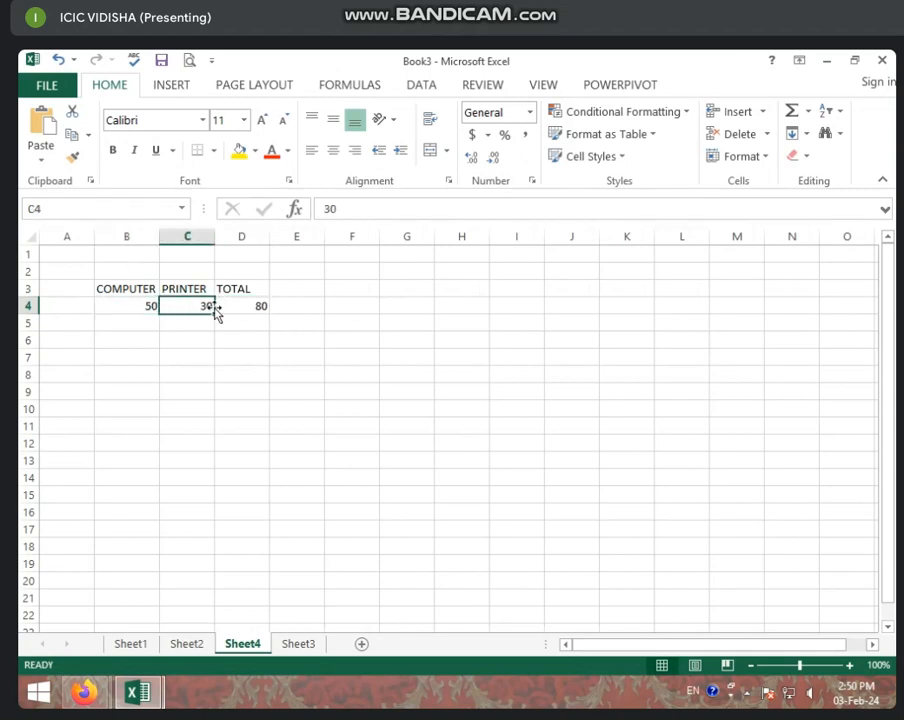
click(338, 311)
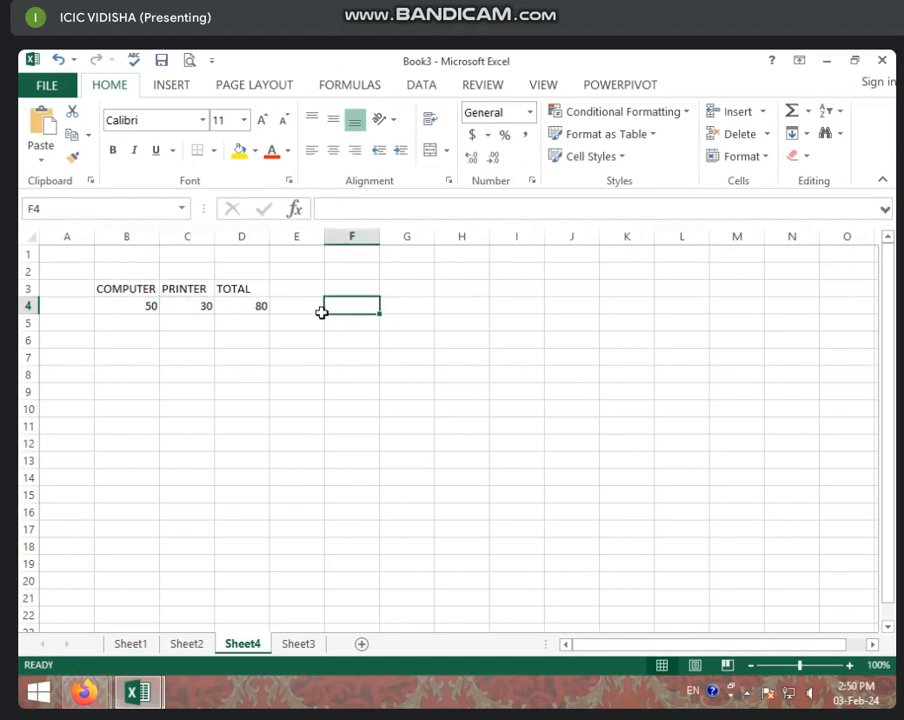
text(=)
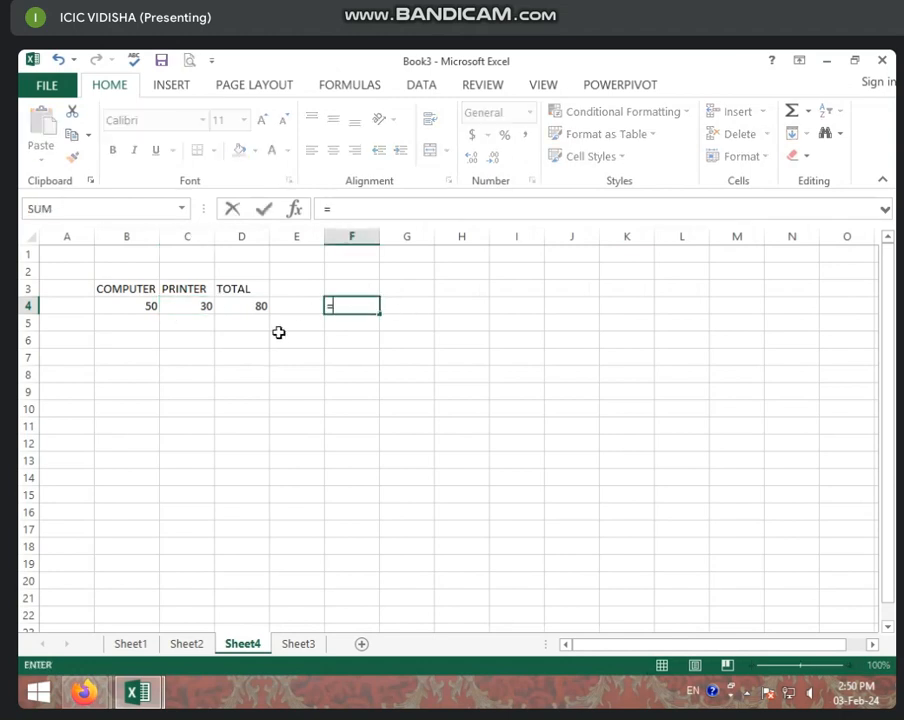
key(BackSpace)
click(150, 305)
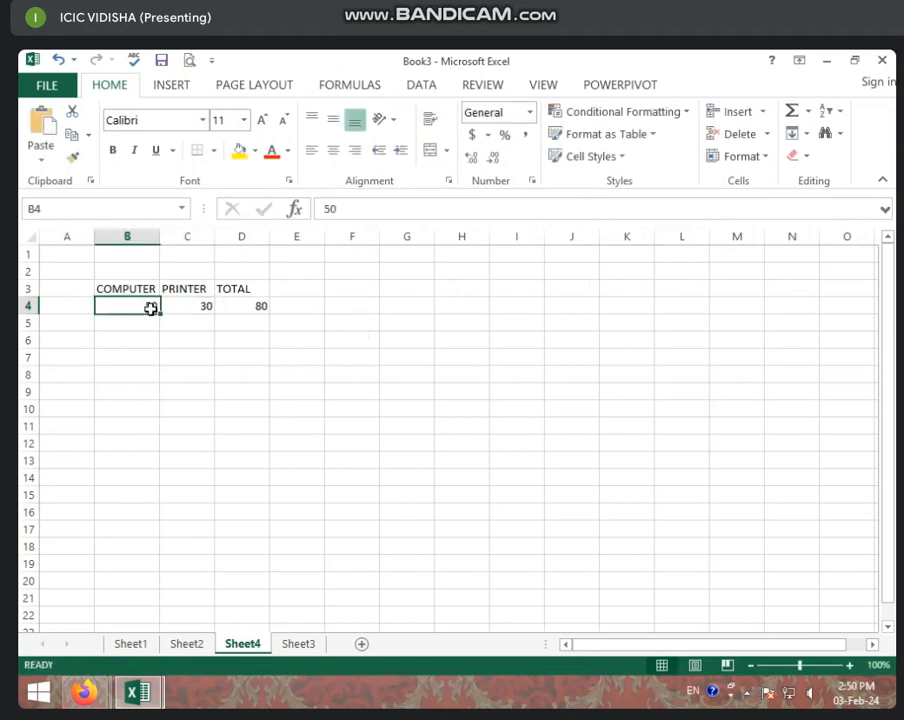
Enter the single-cell reference formula =D4 in F4 to repeat the total there.
click(333, 306)
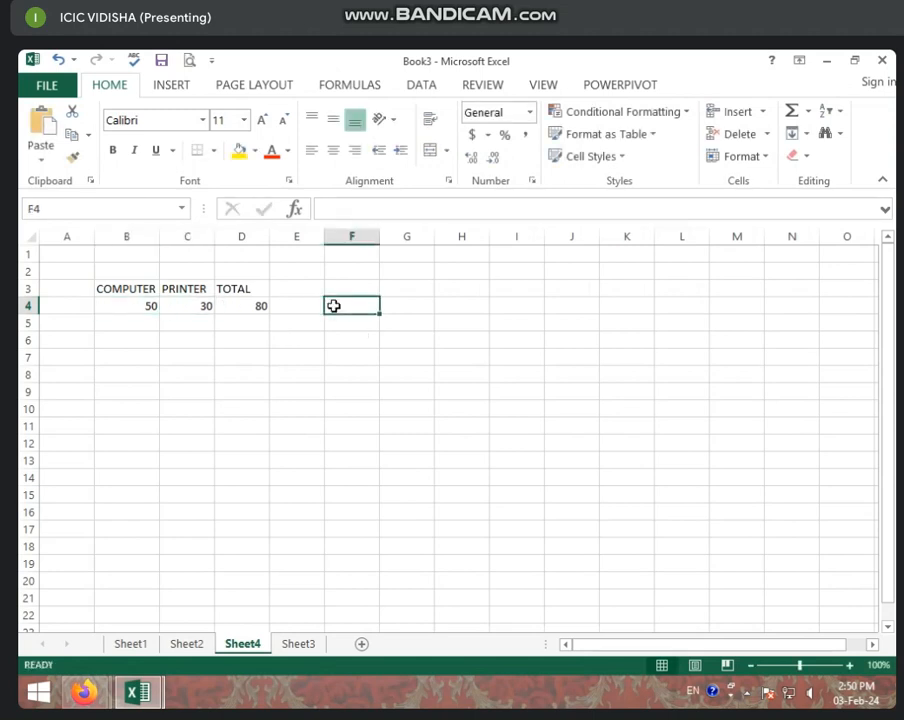
text(=)
click(262, 308)
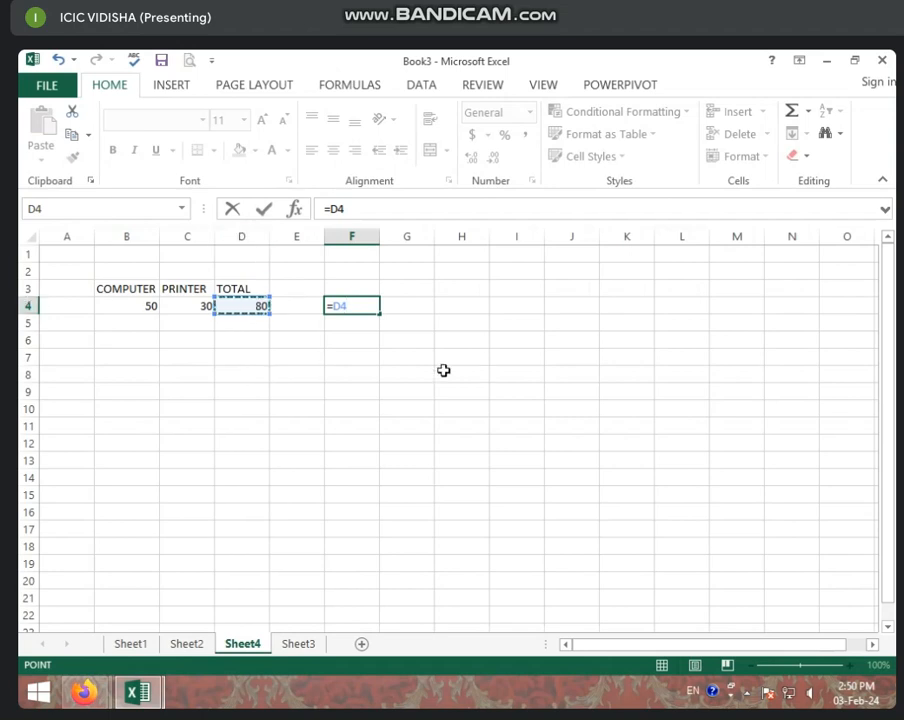
key(Return)
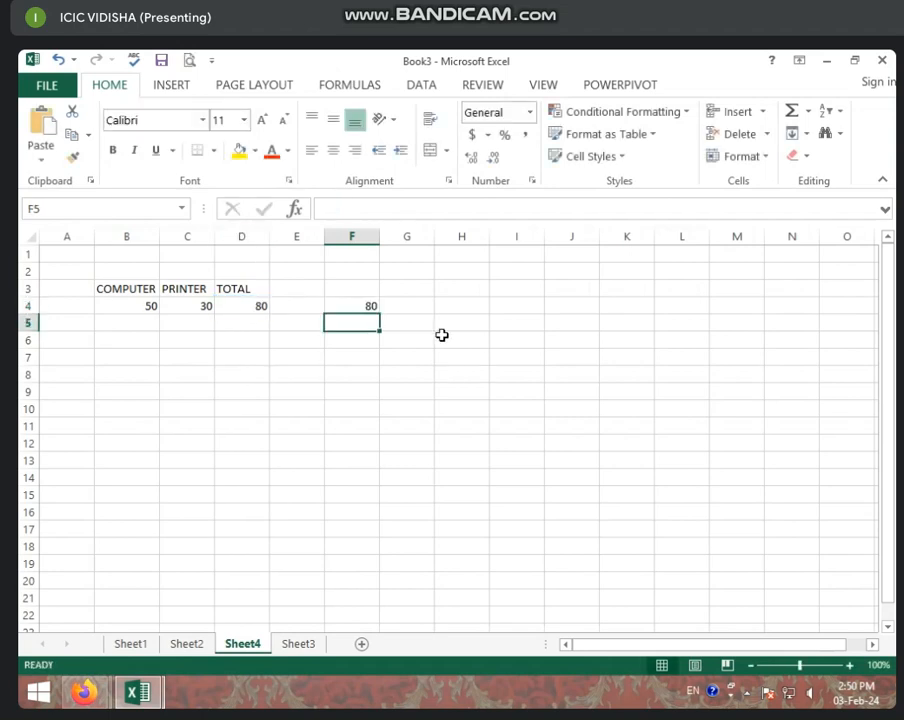
Clear the trial reference formula from F4.
click(373, 304)
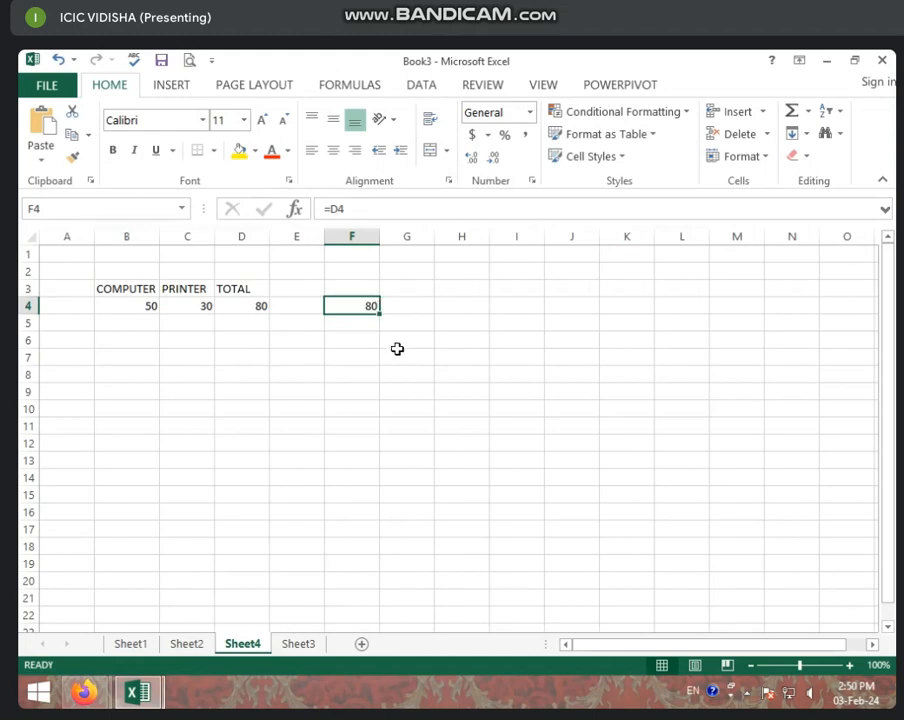
key(Delete)
click(397, 347)
click(404, 376)
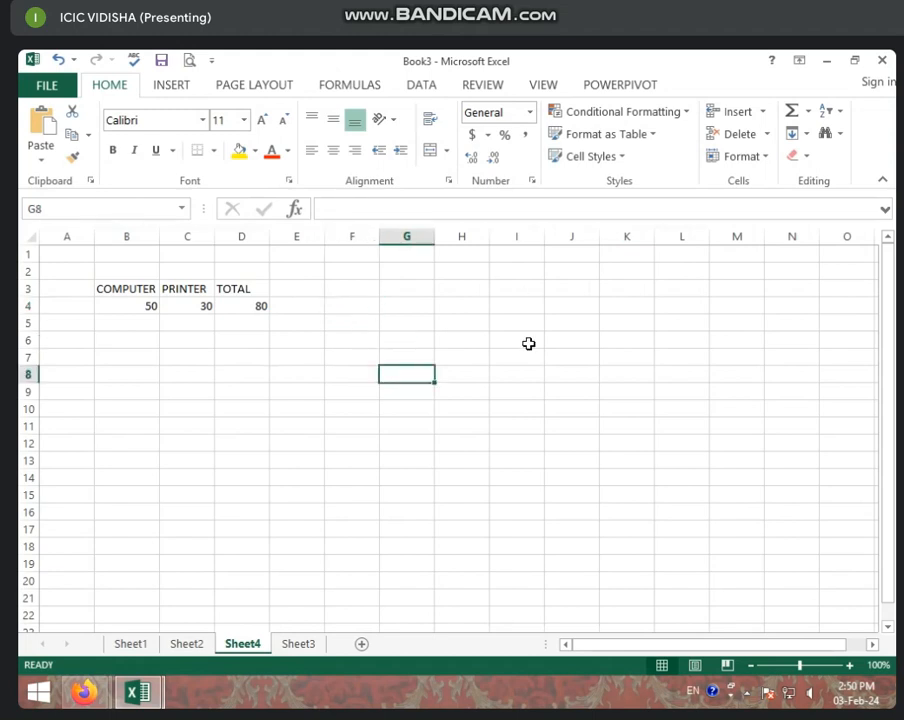
click(430, 299)
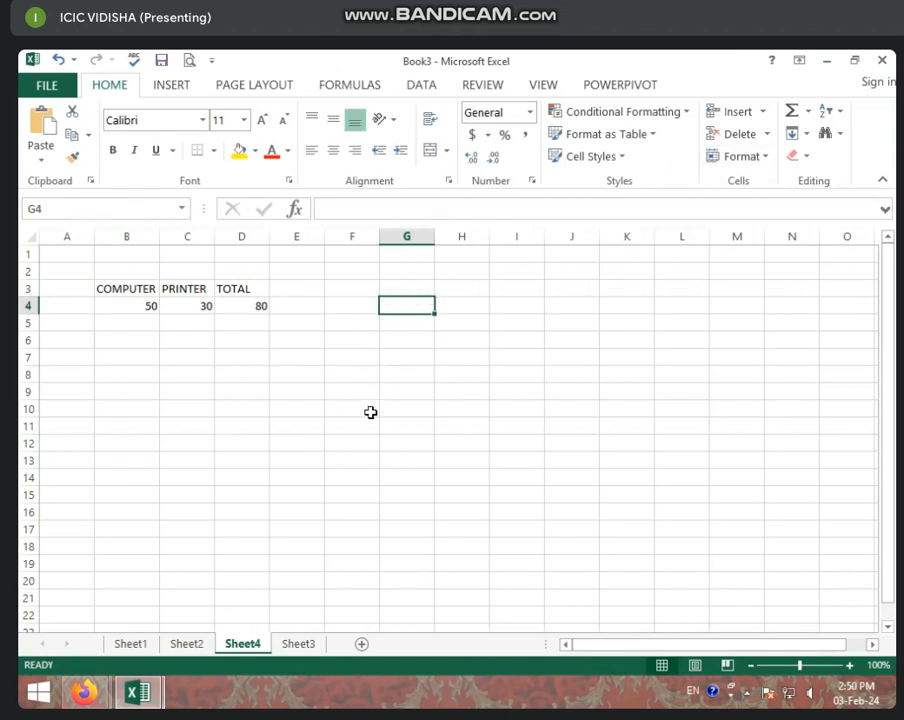
click(230, 390)
click(360, 339)
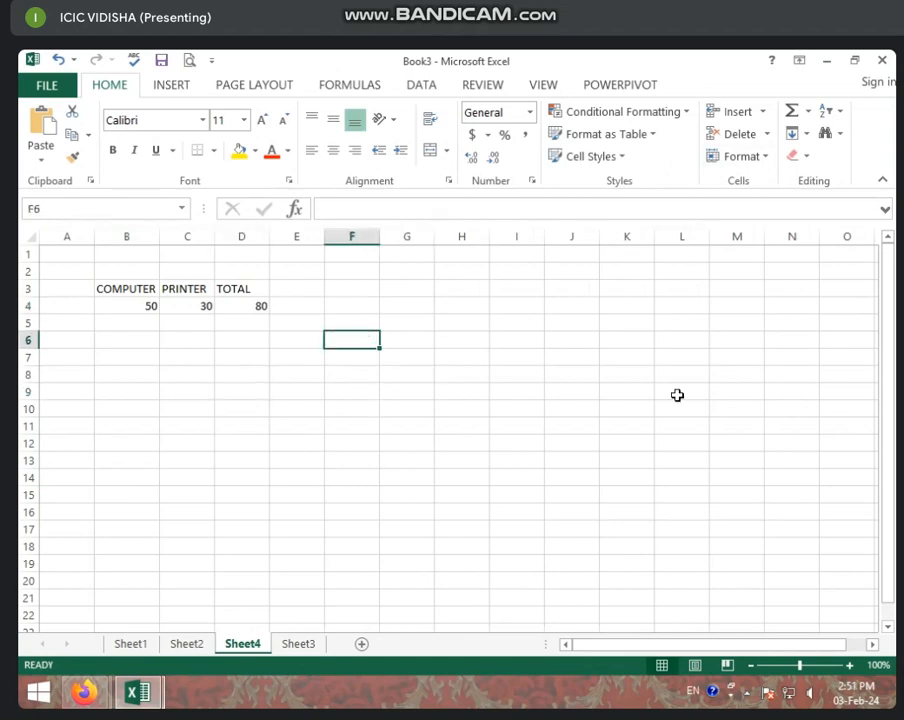
click(407, 325)
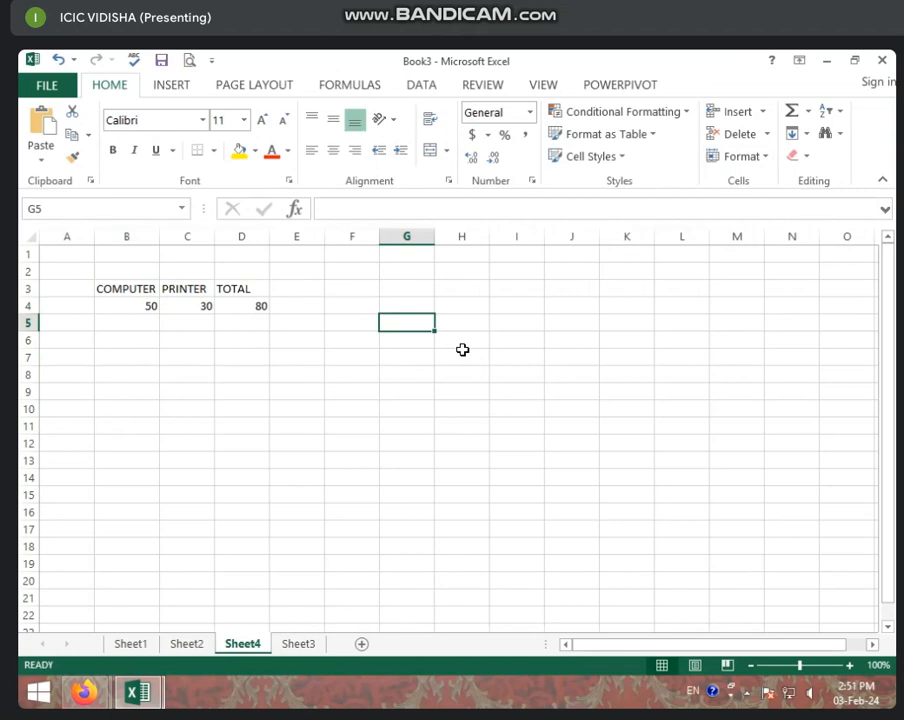
click(444, 352)
Enter the text ADHAR CARD in cell H5.
click(438, 325)
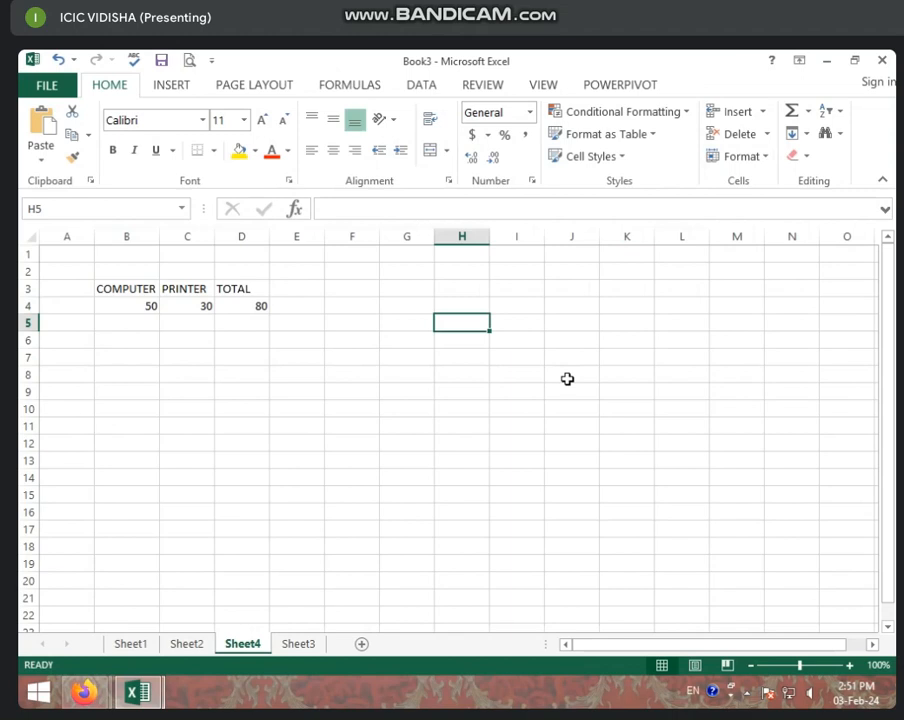
text(DA)
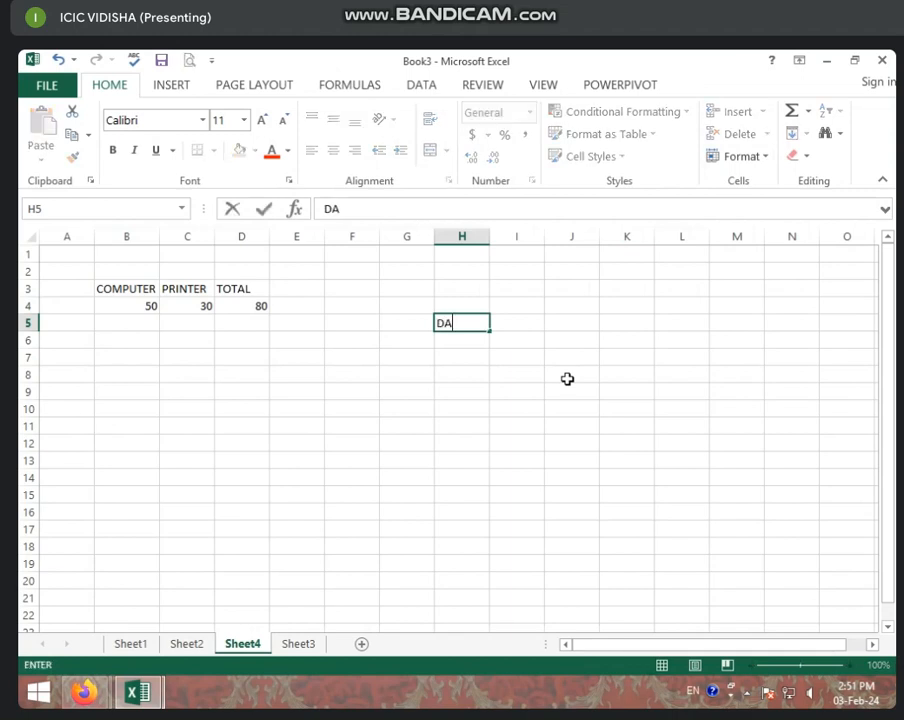
key(BackSpace)
key(BackSpace)
text(AFH)
key(BackSpace)
key(BackSpace)
text(DHAR C)
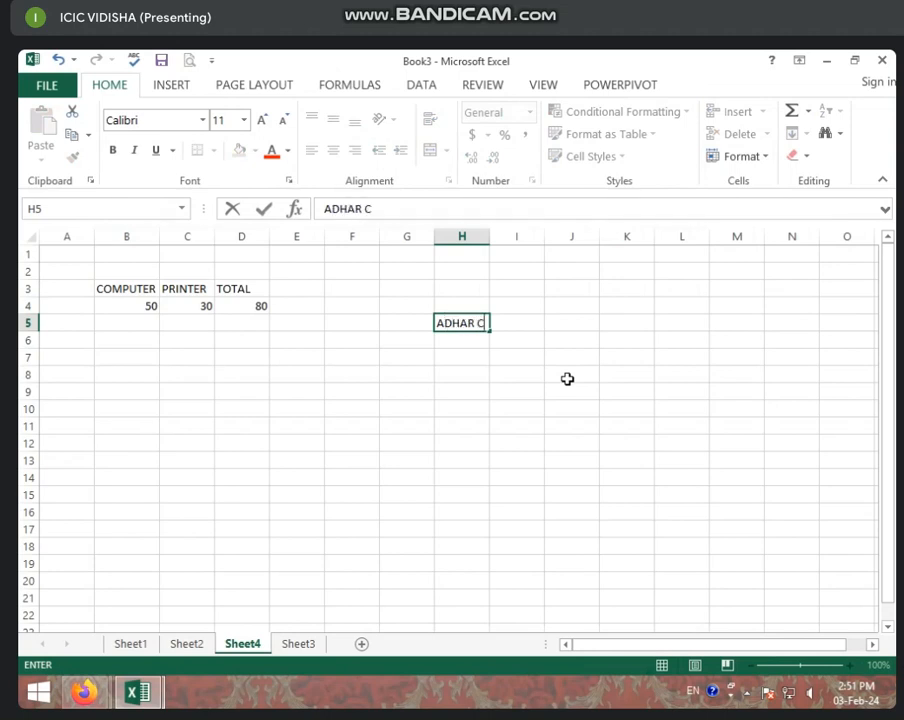
text(ARD)
key(Return)
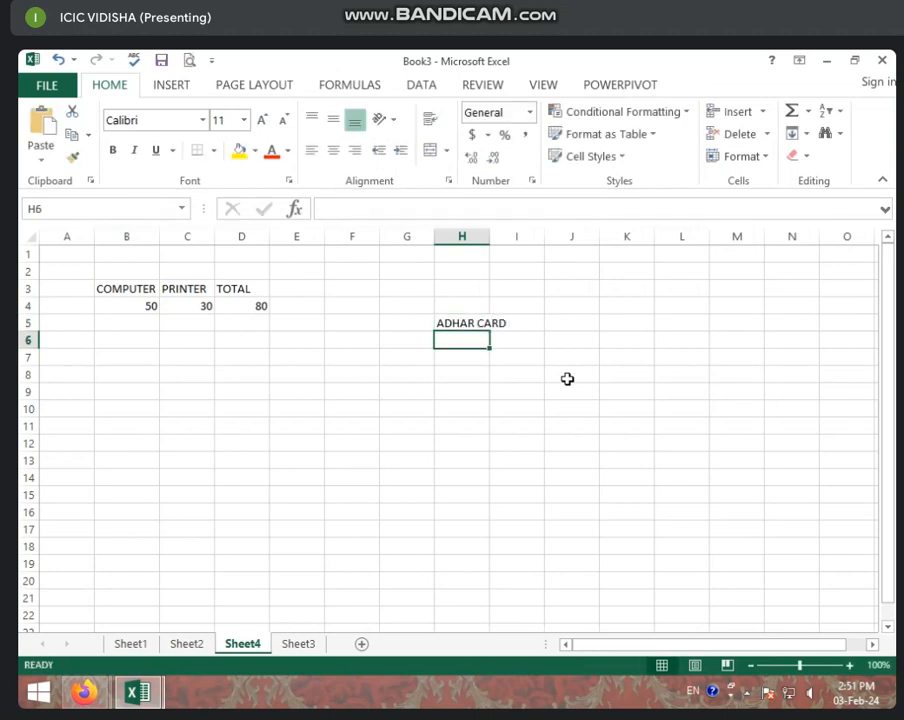
Widen column H so the ADHAR CARD text fits inside its cell.
click(492, 235)
click(475, 235)
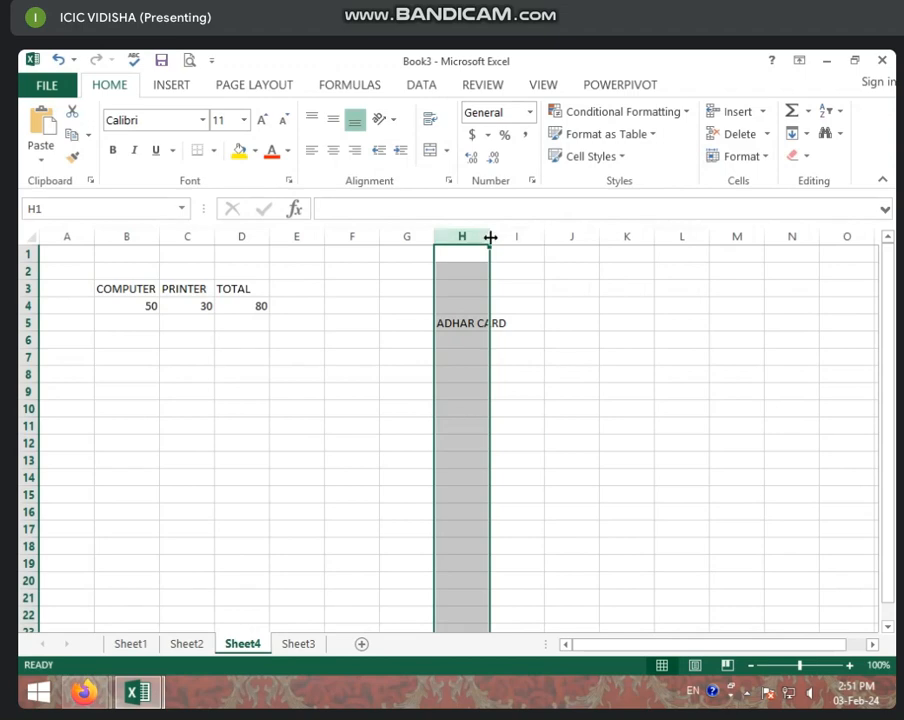
drag(490, 237, 511, 237)
Fill the ADHAR CARD text from H5 down column H to row 28.
click(472, 322)
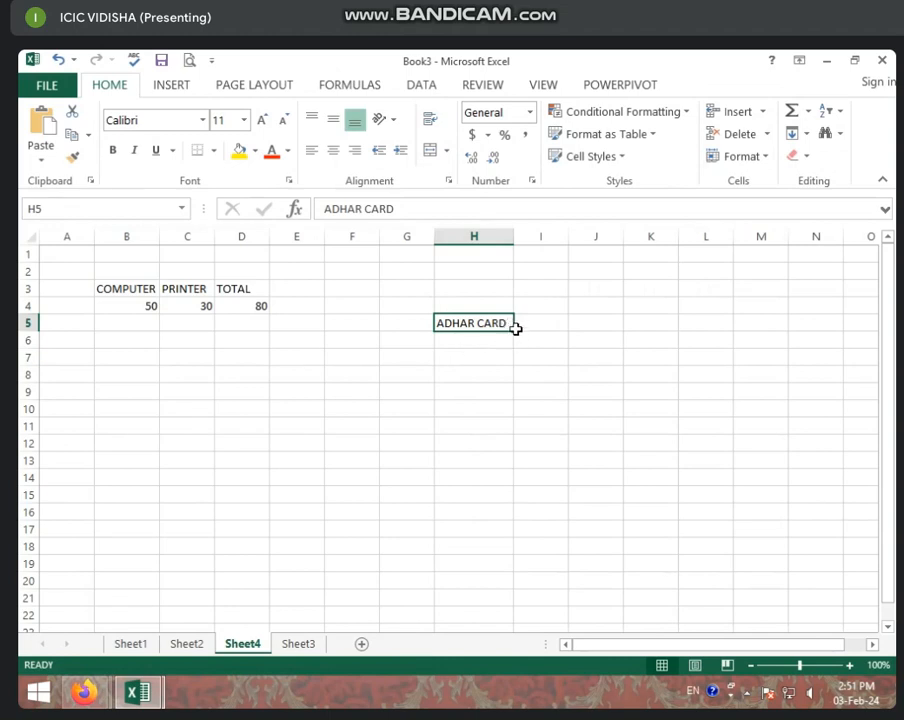
drag(514, 332, 491, 537)
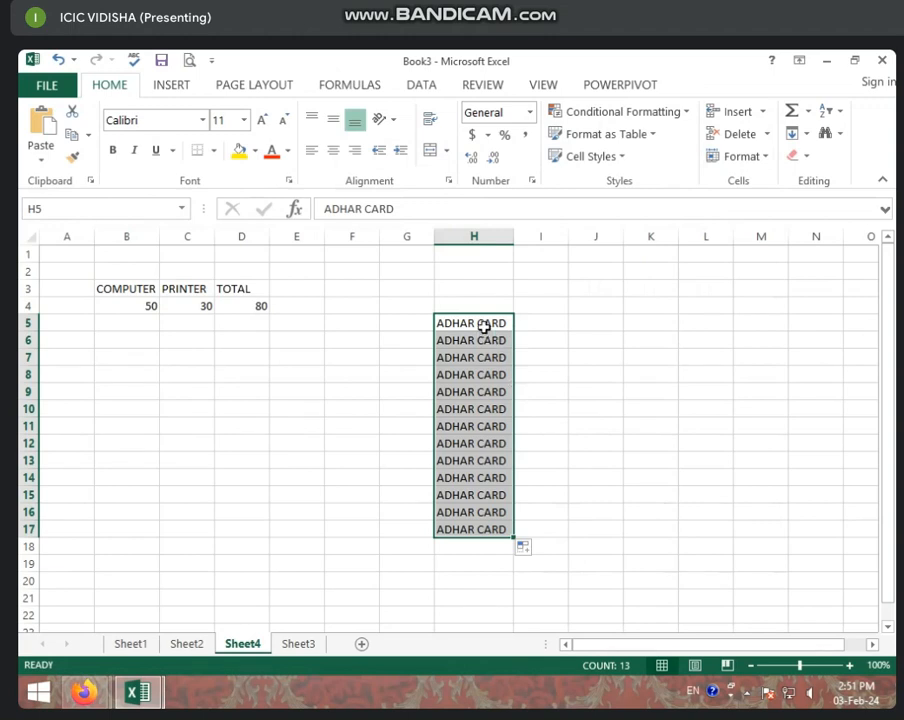
scroll(496, 374, down, 2)
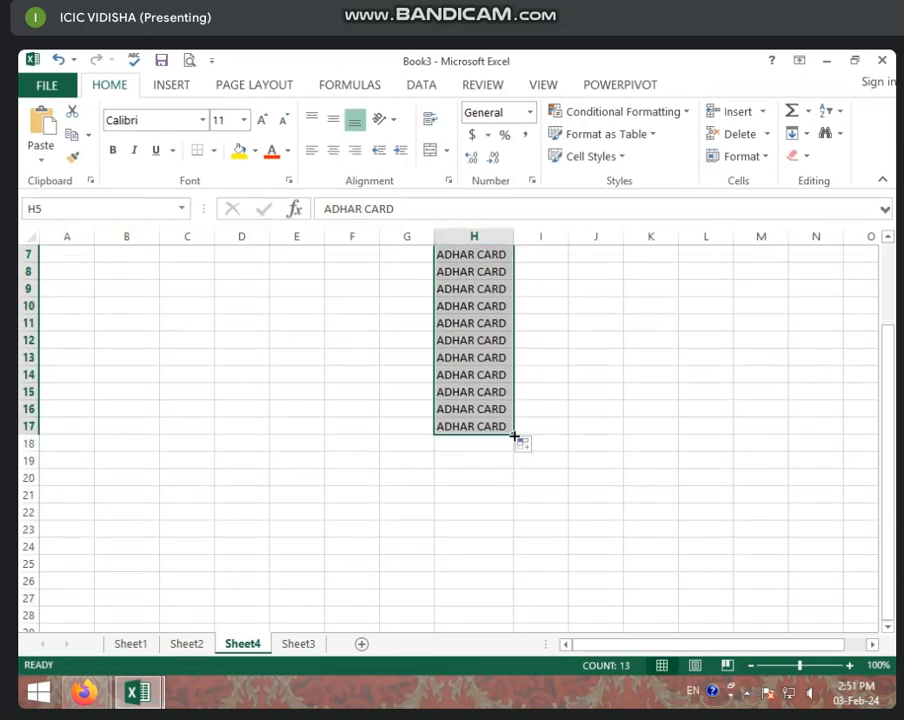
drag(514, 436, 514, 622)
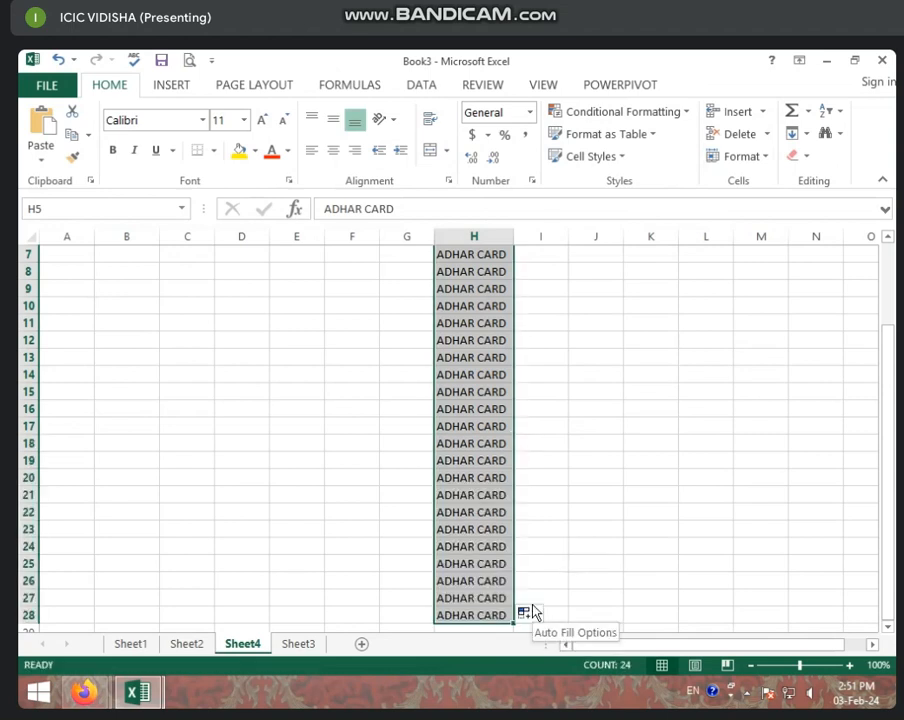
scroll(520, 502, up, 2)
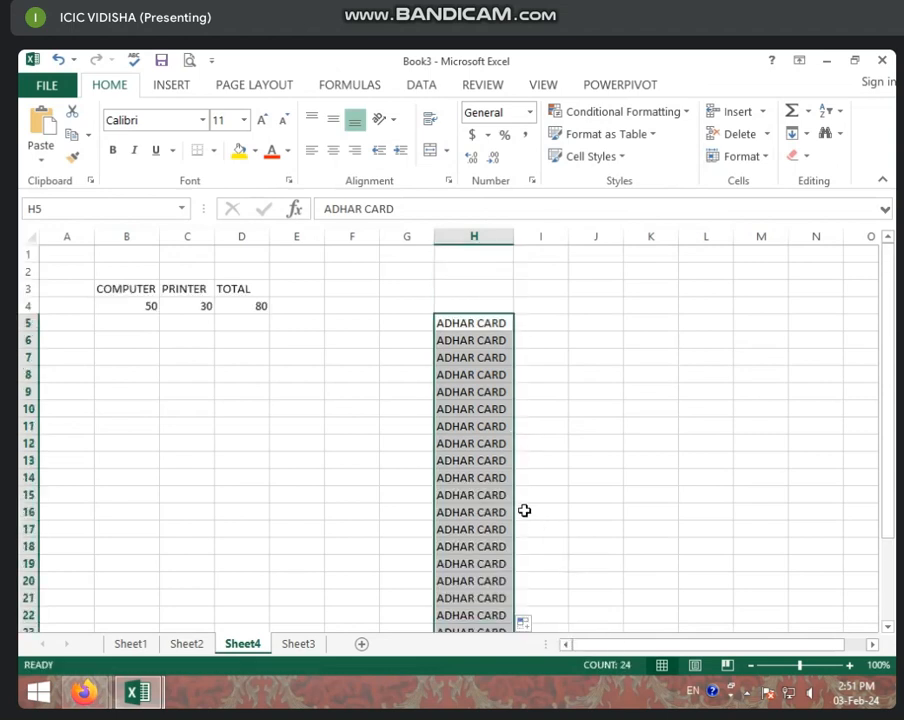
Examine the ADHAR CARD entries in column H, selecting the copies from H6 down and the original in H5.
click(648, 476)
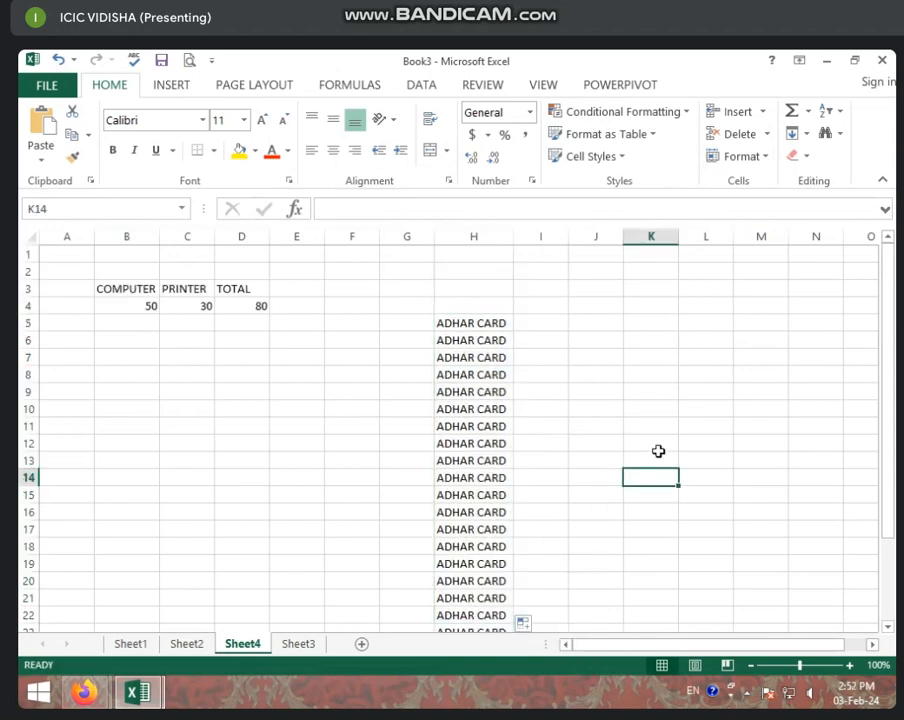
click(528, 355)
click(487, 337)
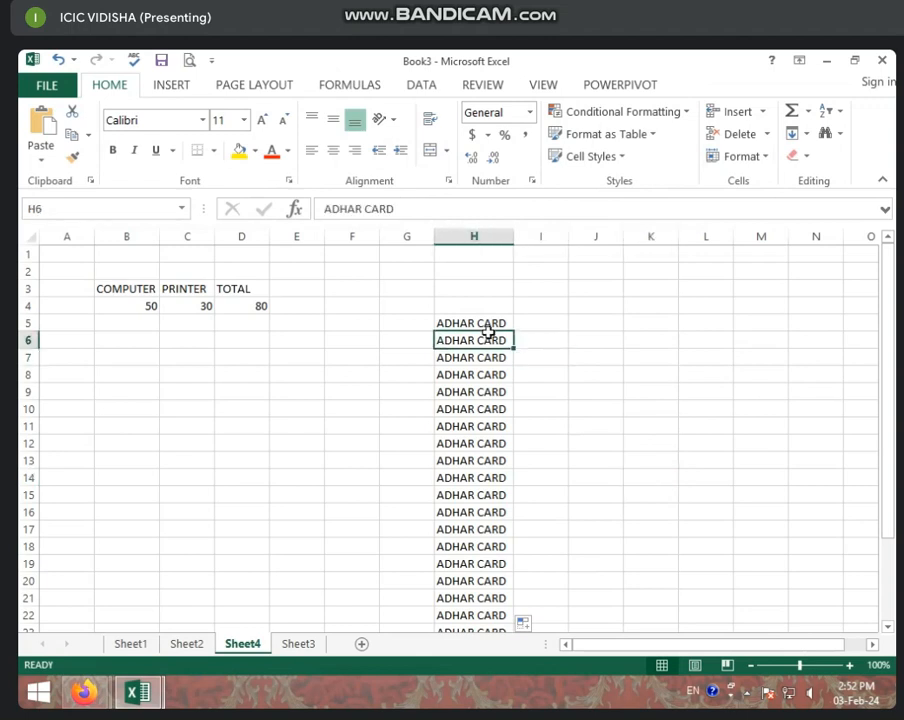
click(120, 287)
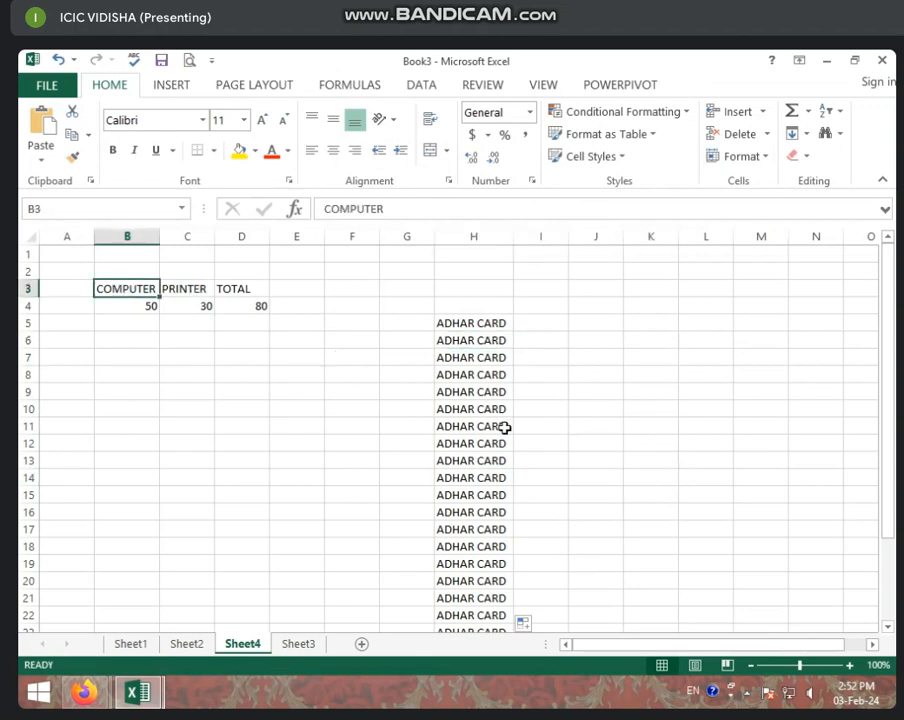
click(530, 429)
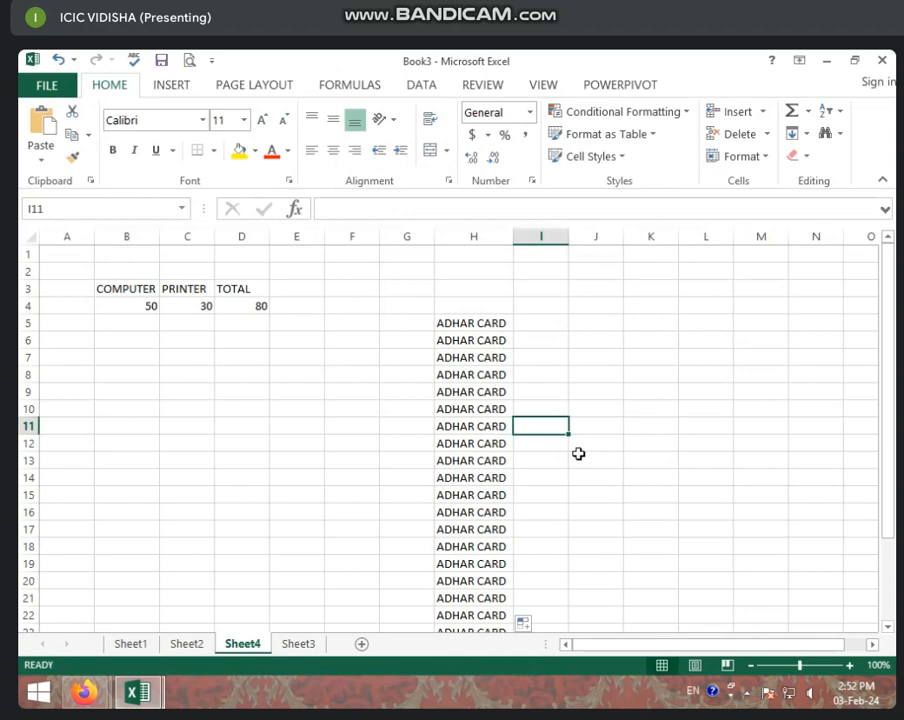
scroll(476, 340, down, 2)
scroll(478, 325, up, 2)
click(485, 342)
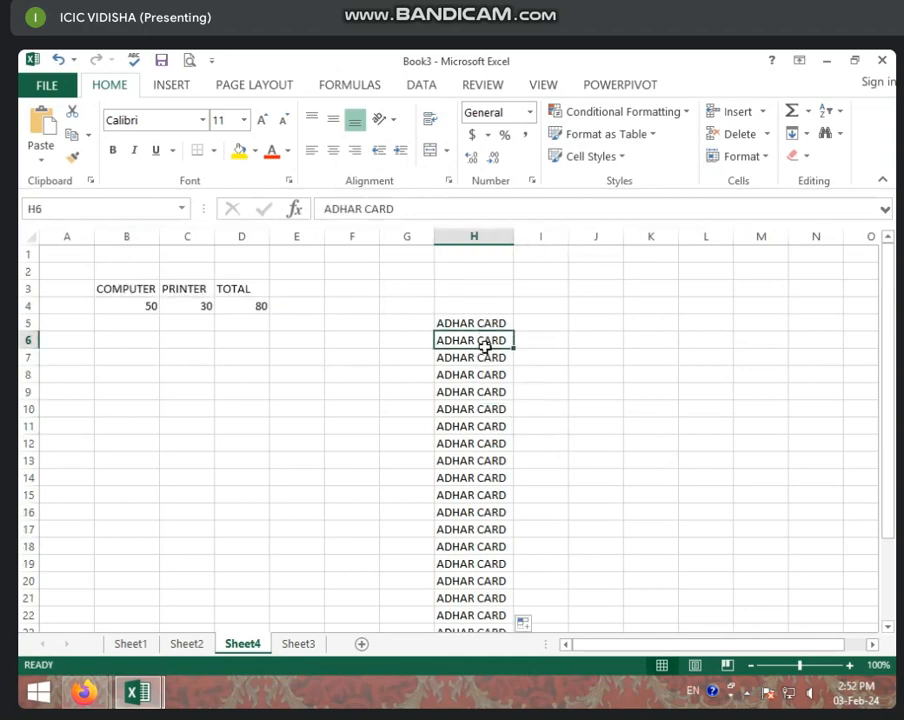
drag(485, 345, 488, 576)
scroll(490, 490, up, 2)
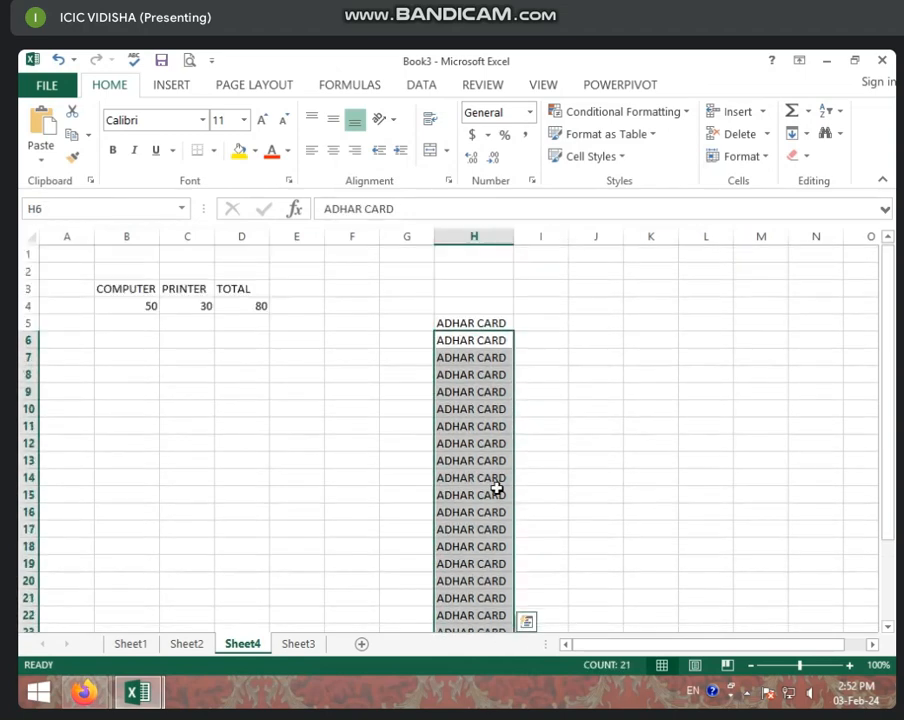
click(472, 322)
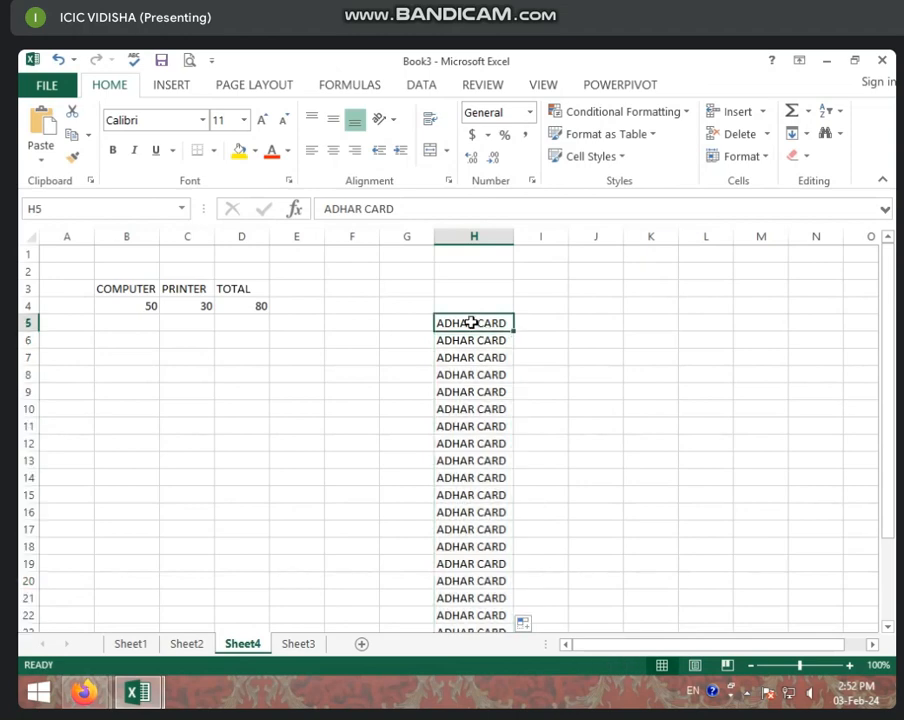
Clear the ADHAR CARD entries in the range H5:H32 and undo the deletion.
drag(472, 322, 520, 657)
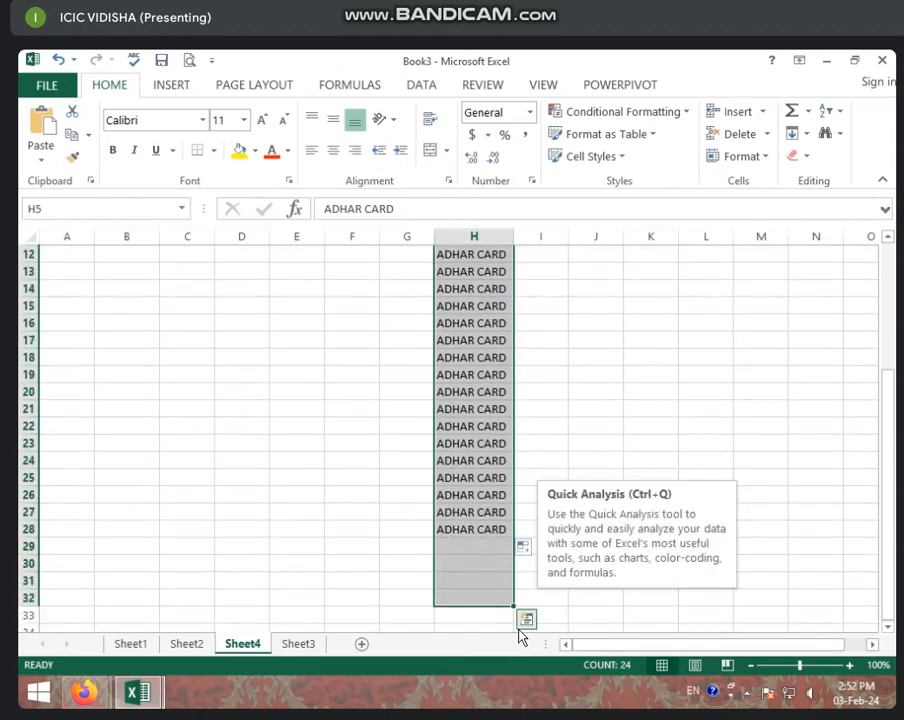
key(Delete)
click(310, 476)
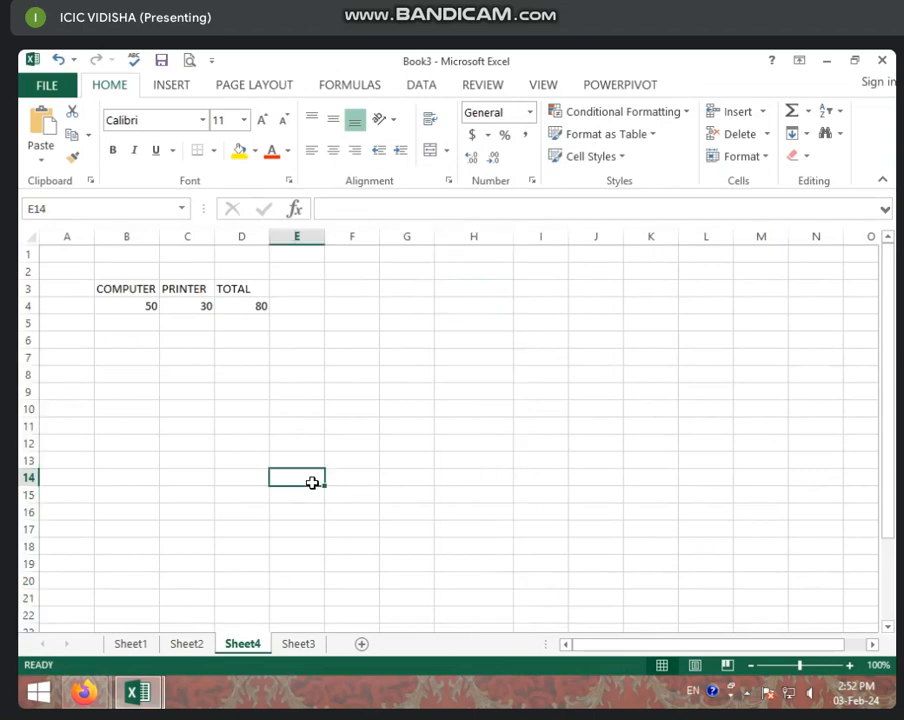
key(ctrl+z)
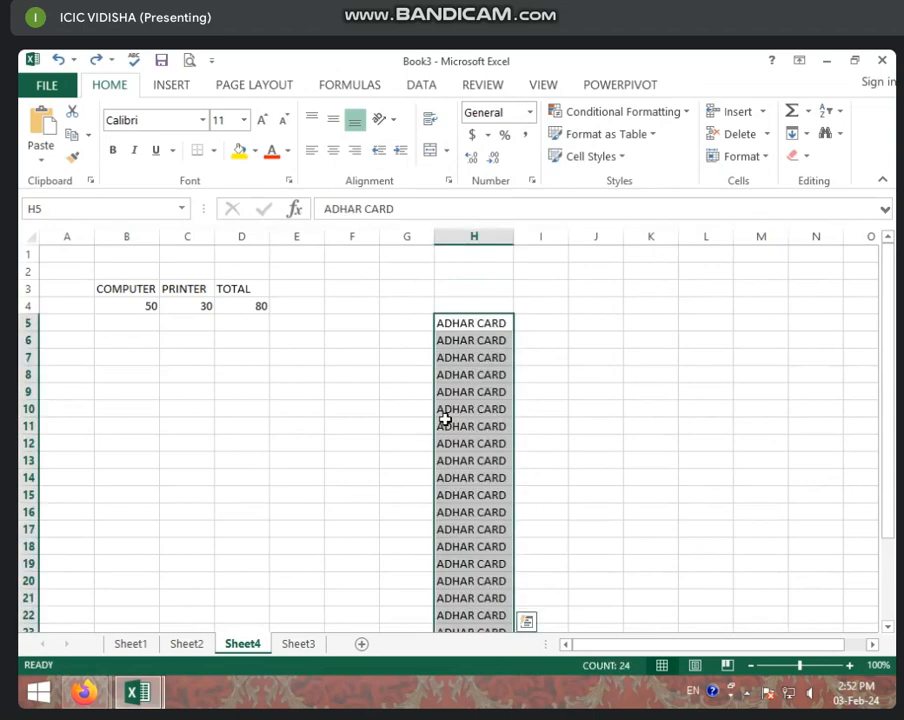
Examine the ADHAR CARD entries in column H down to row 28, selecting individual cells and the range H10:H17.
click(480, 373)
click(466, 322)
click(480, 404)
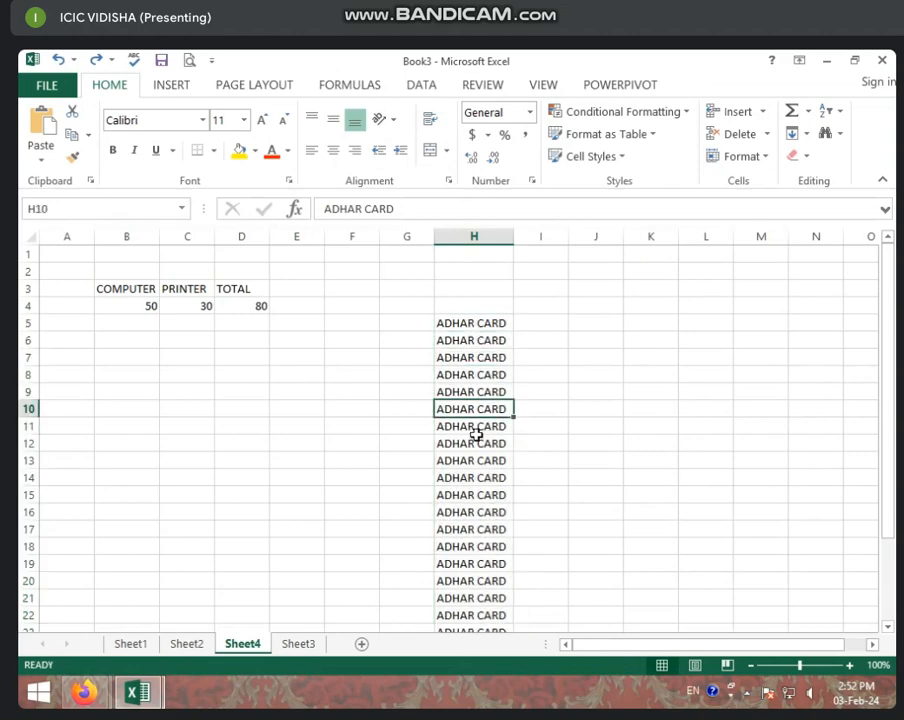
scroll(466, 530, down, 5)
scroll(466, 540, up, 2)
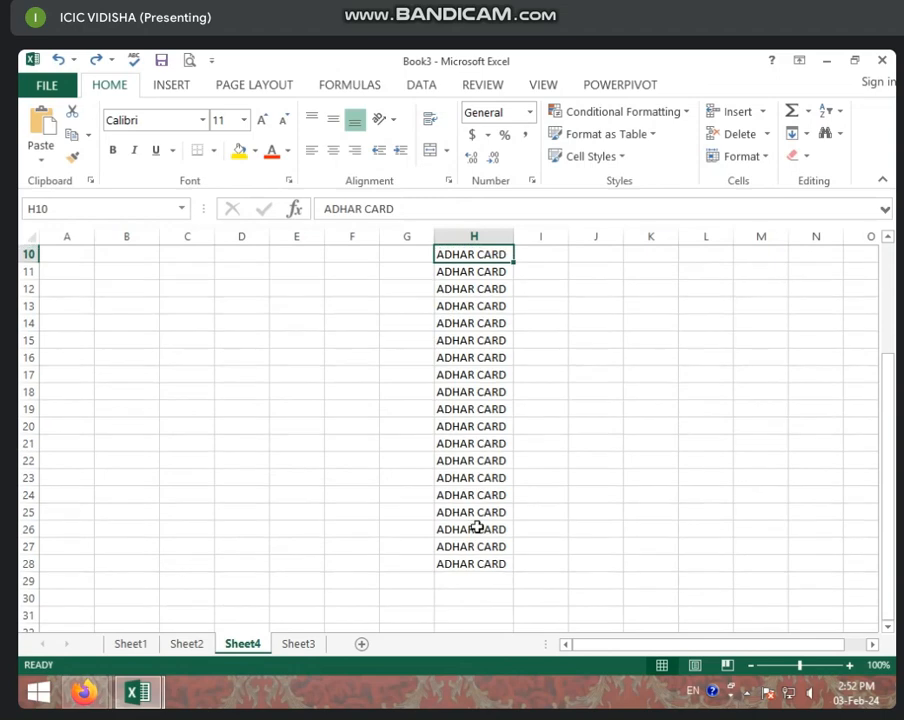
scroll(472, 524, up, 3)
drag(471, 411, 456, 518)
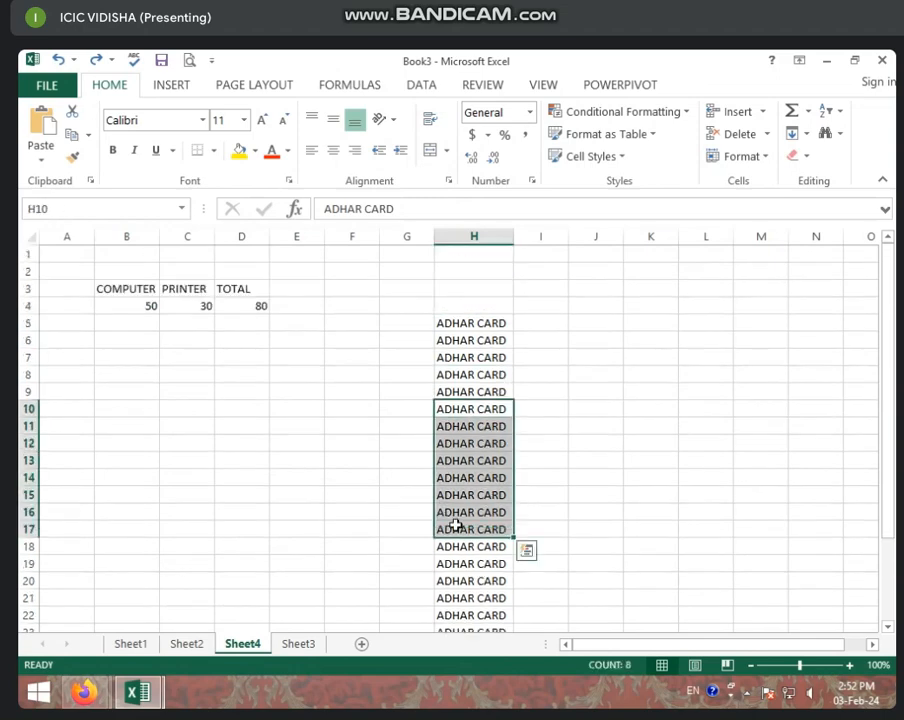
click(466, 440)
Clear the ADHAR CARD entries in the range H10:H28 and undo the deletion.
click(458, 406)
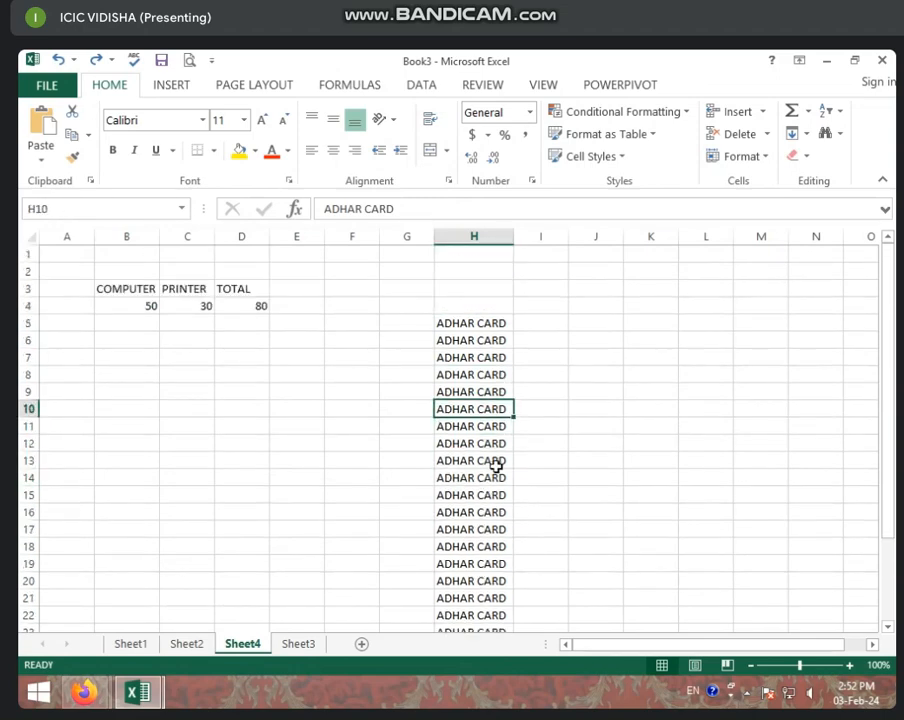
scroll(496, 466, down, 2)
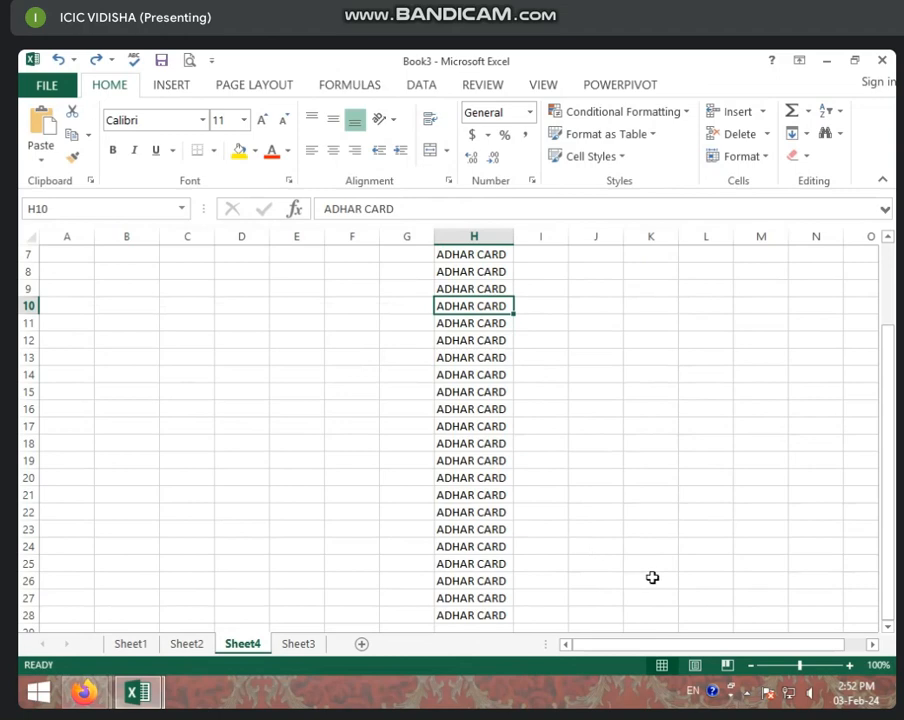
shift+click(469, 614)
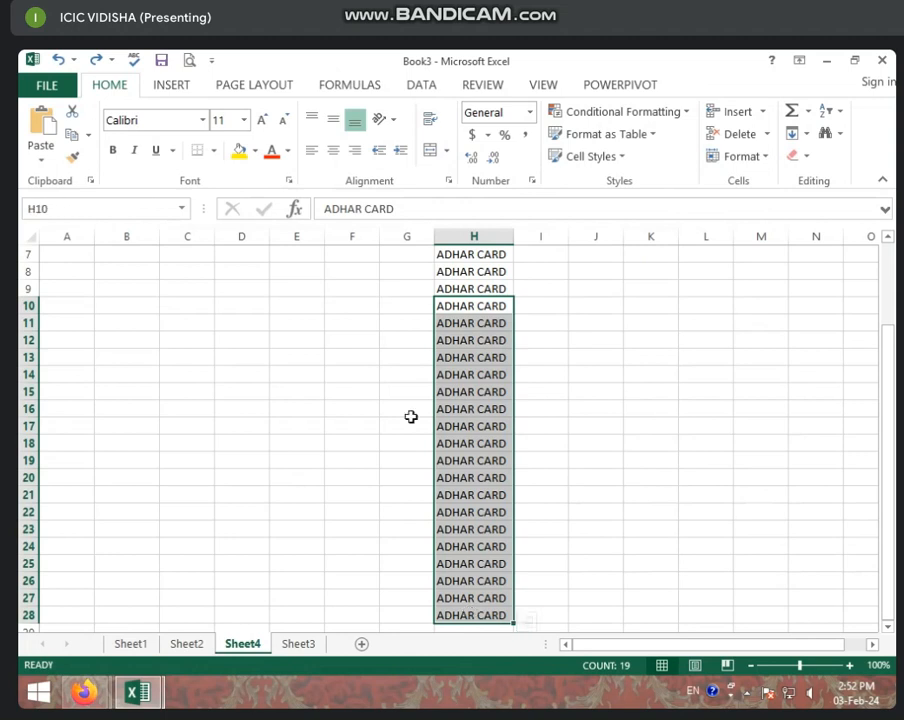
click(476, 305)
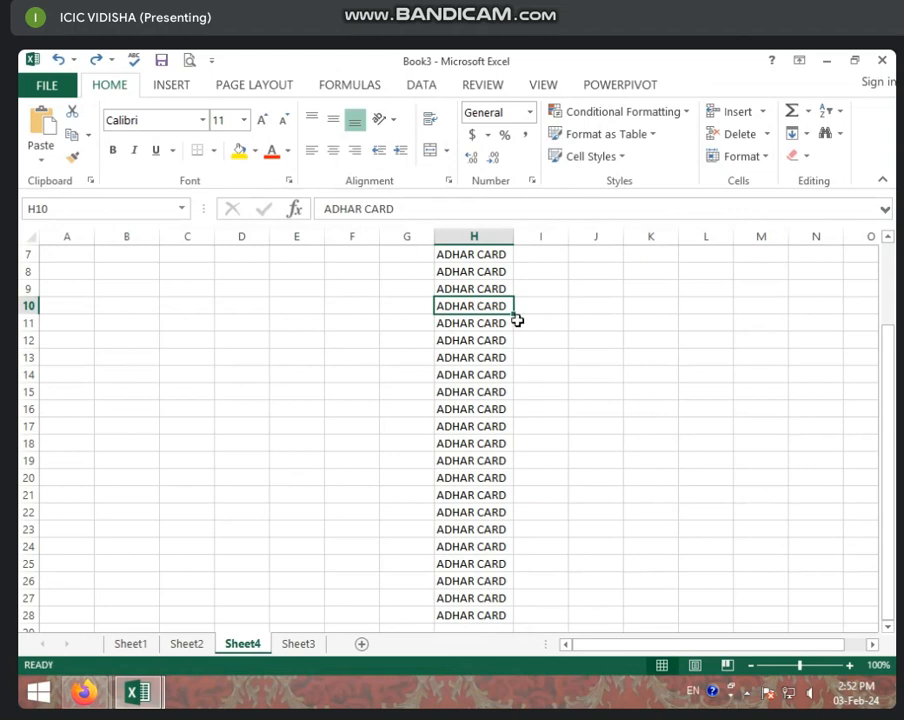
shift+click(484, 615)
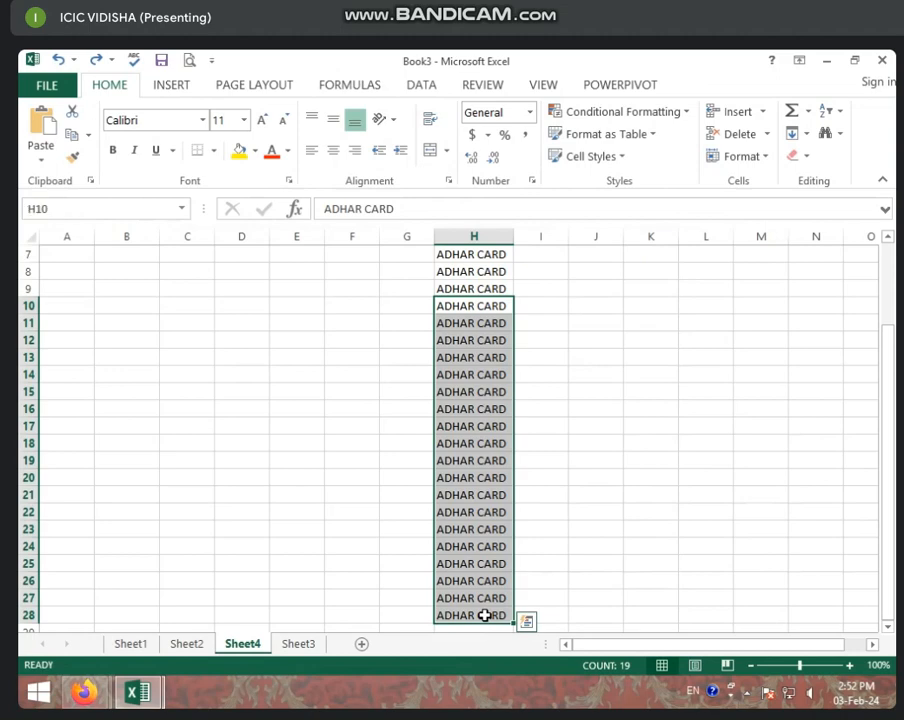
key(Delete)
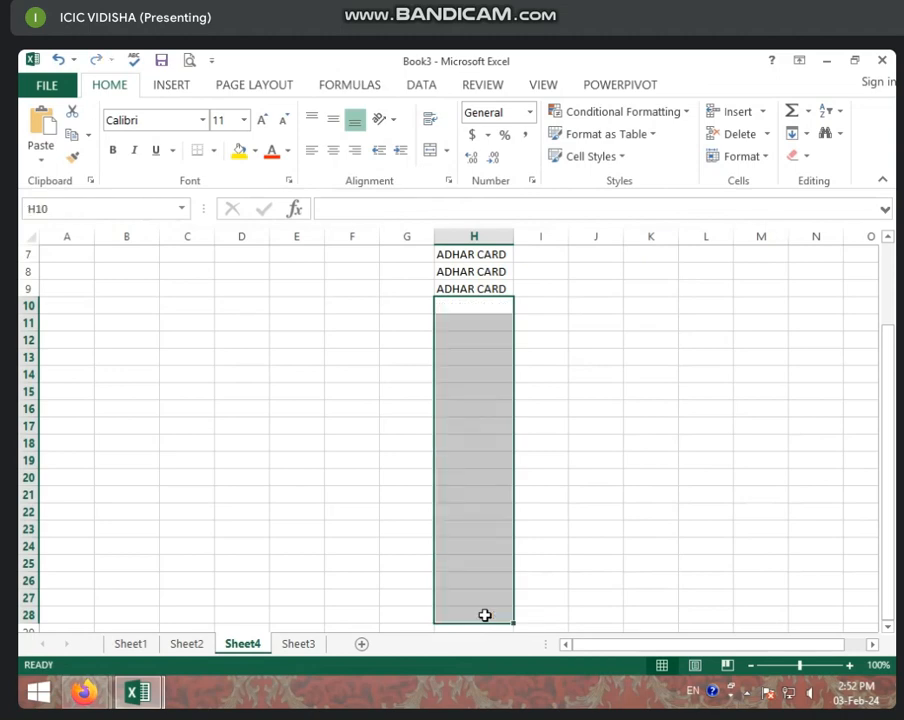
key(ctrl+z)
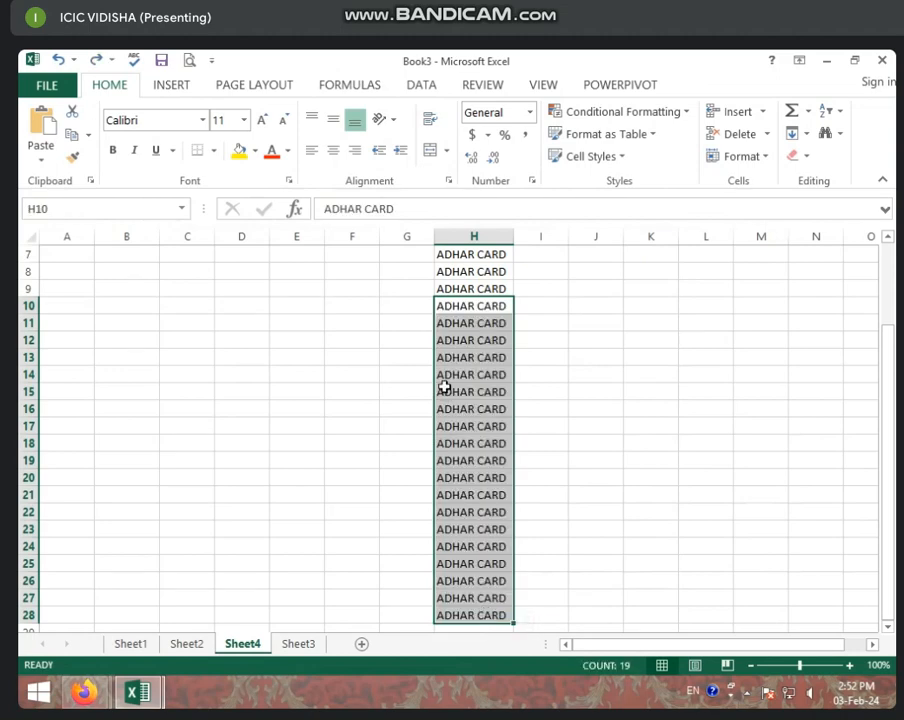
Copy the range H10:H32 and paste it into column I starting at cell I5.
click(443, 390)
click(468, 306)
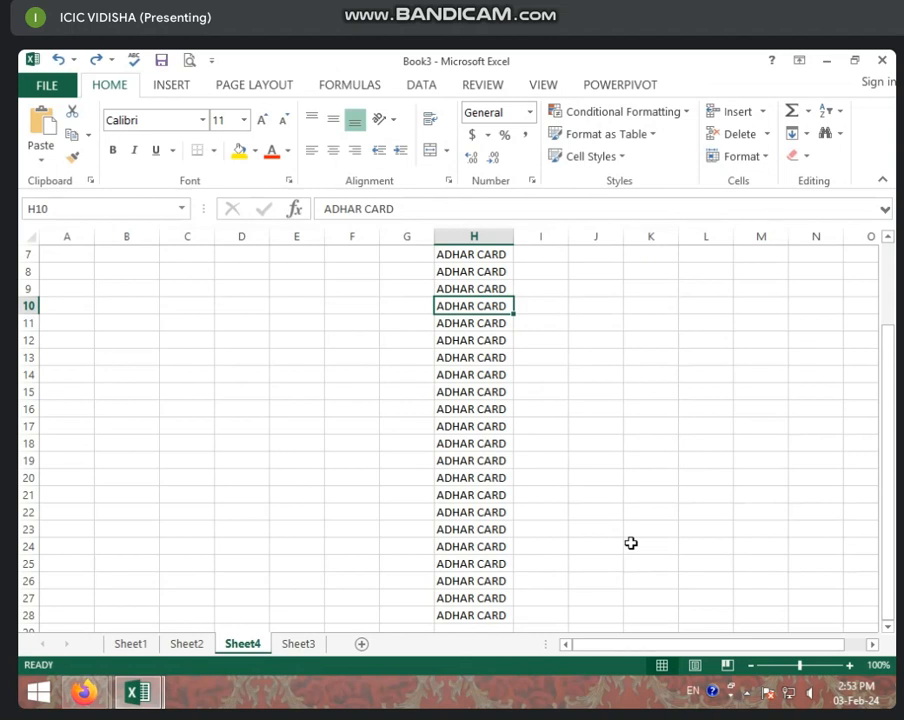
key(shift+Down)
key(shift+Down)
key(shift+Down)
key(shift+Down)
key(shift+Down)
key(shift+Down)
key(shift+Down)
key(shift+Down)
key(shift+Down)
key(shift+Down)
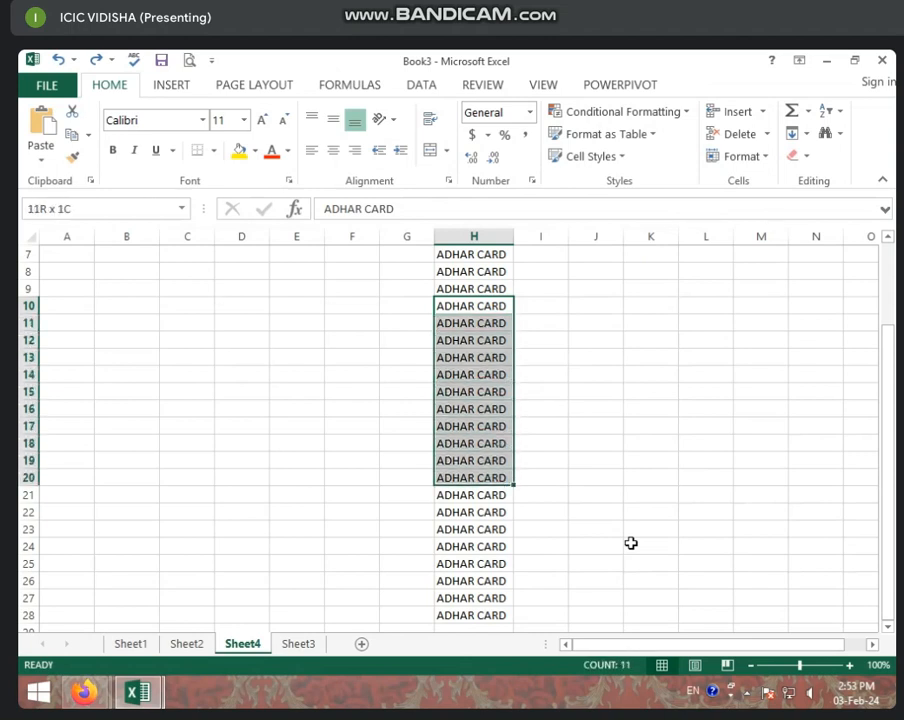
key(shift+Down)
key(shift+Down)
key(shift+Down)
key(shift+Down)
key(shift+Down)
key(shift+Down)
key(shift+Down)
key(shift+Down)
key(shift+Down)
key(shift+Down)
key(shift+Down)
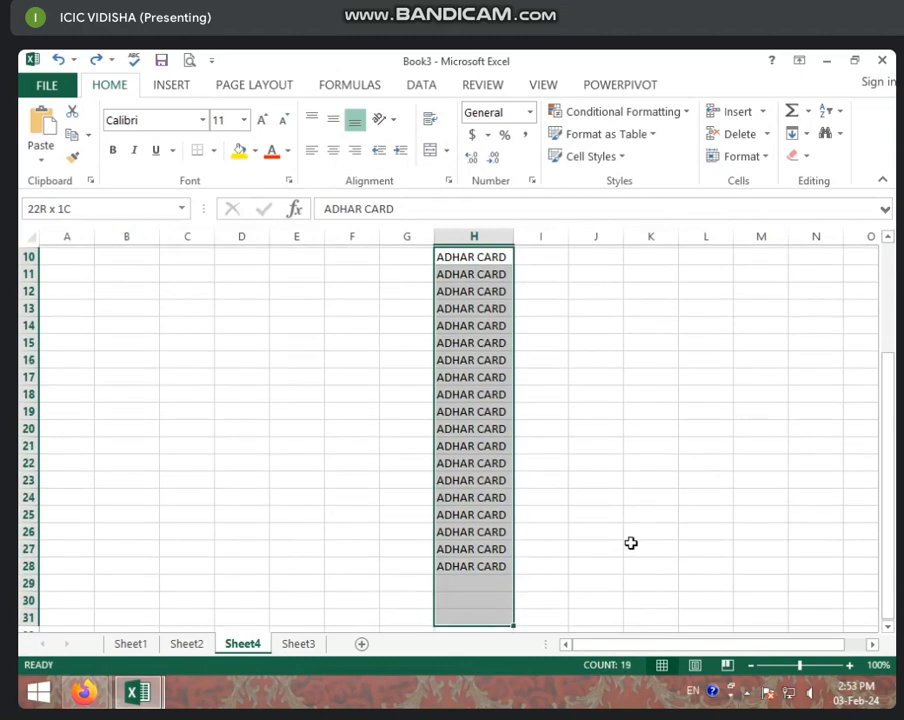
key(shift+Down)
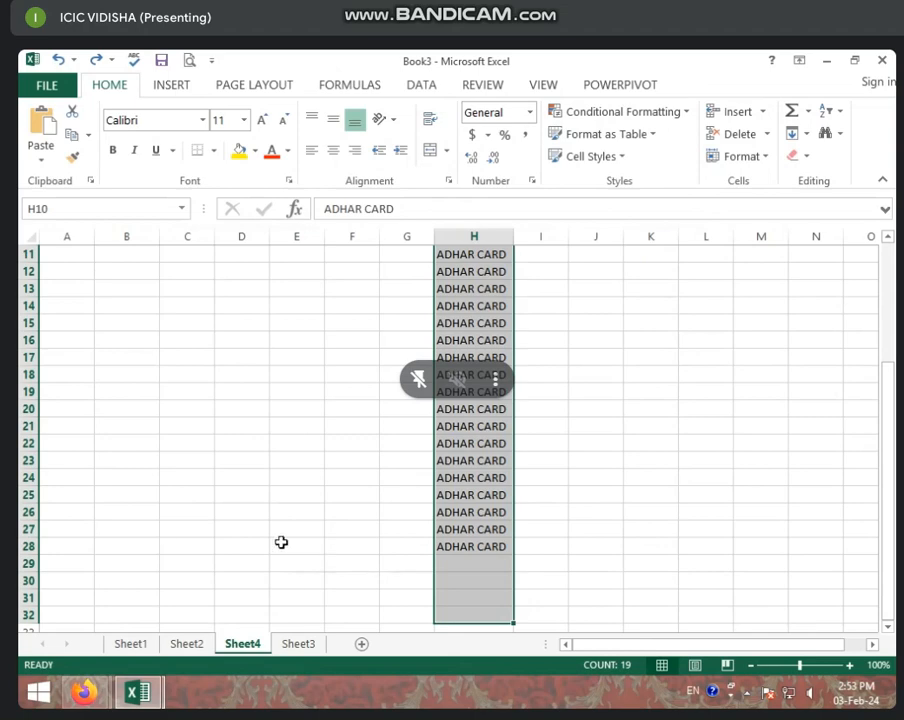
key(ctrl+c)
scroll(332, 526, up, 3)
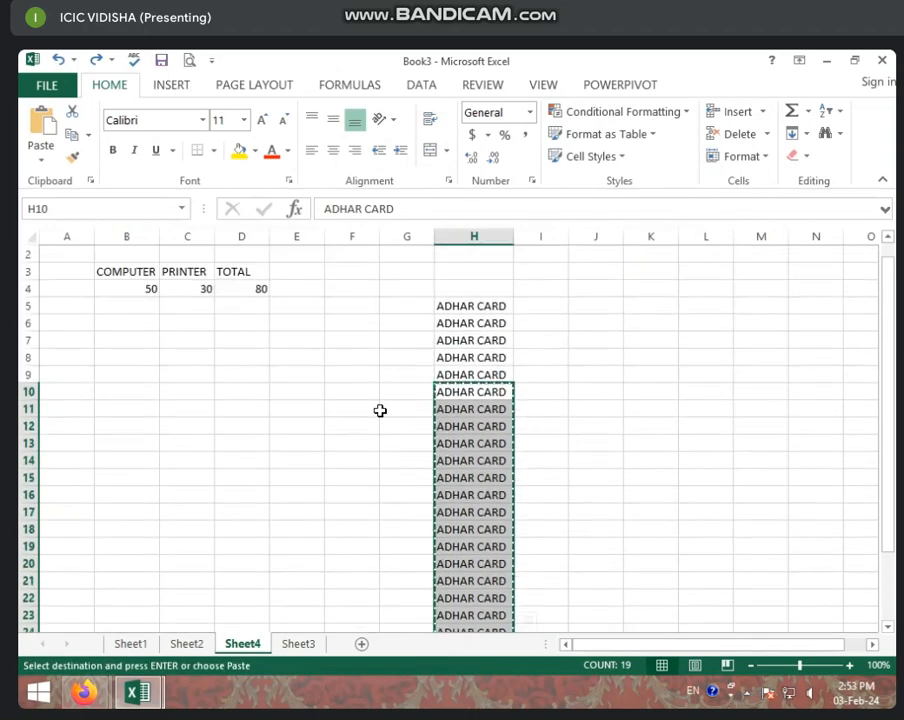
click(540, 304)
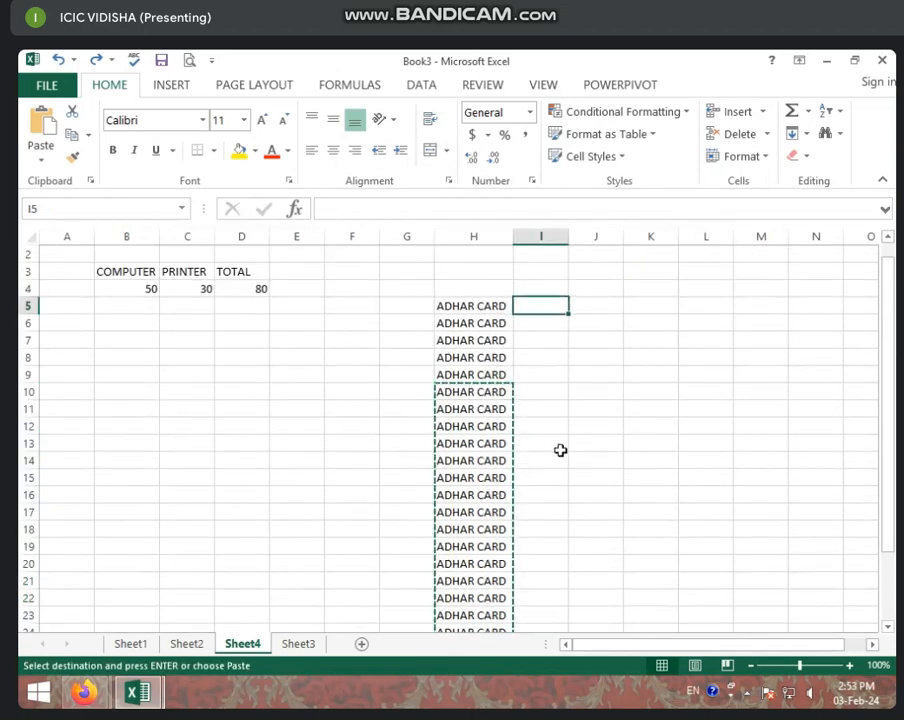
key(ctrl+v)
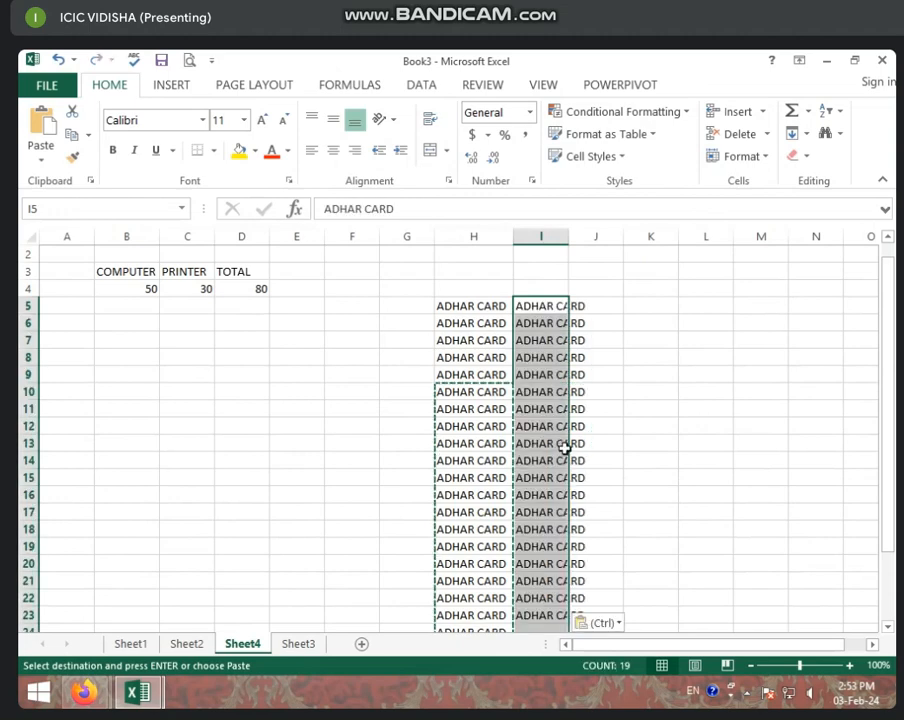
Fit the width of column I to its ADHAR CARD text.
drag(568, 236, 568, 236)
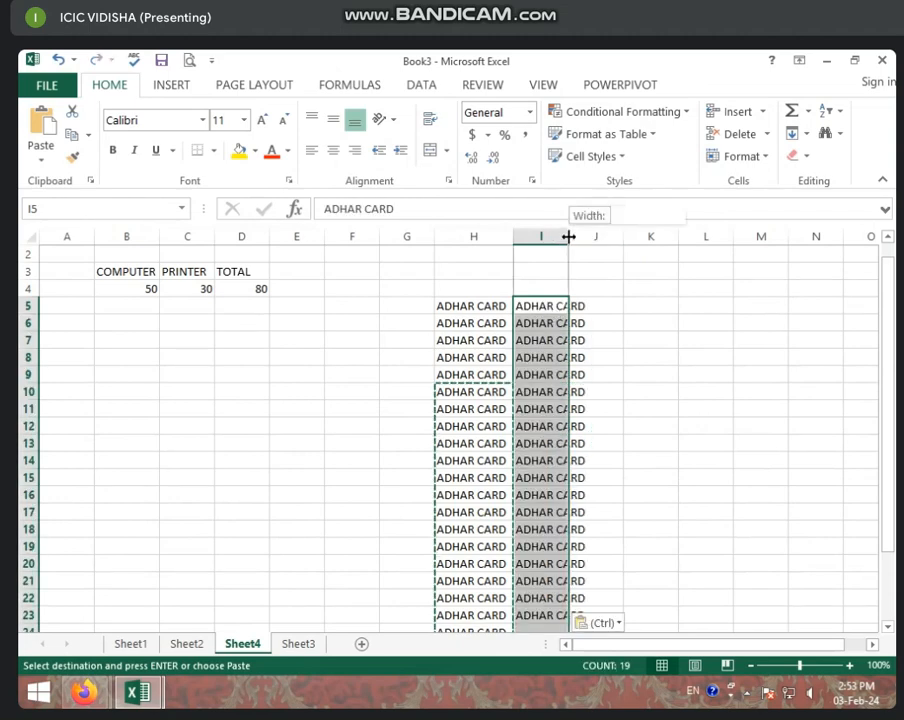
double_click(568, 236)
click(569, 236)
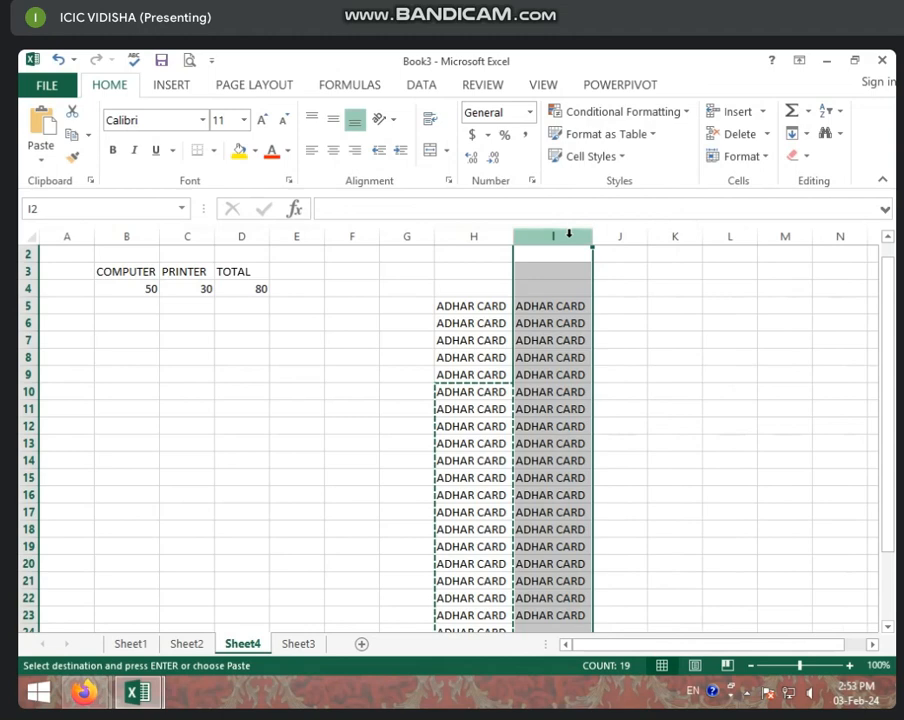
click(585, 365)
Extend a selection from H7 across the ADHAR CARD columns to J28, and deselect the block.
click(470, 456)
click(482, 342)
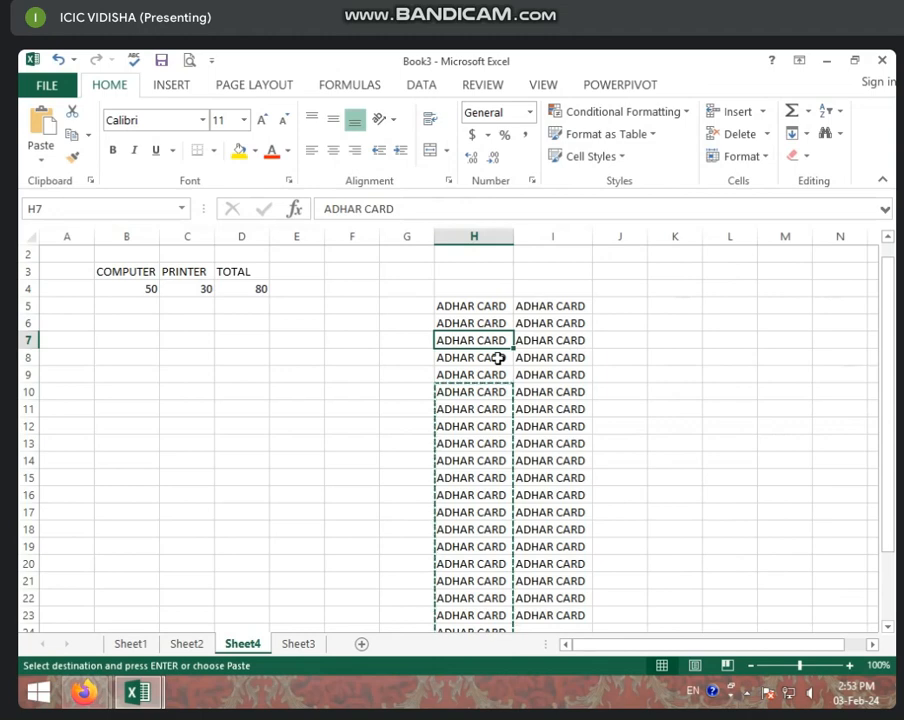
key(shift+Right)
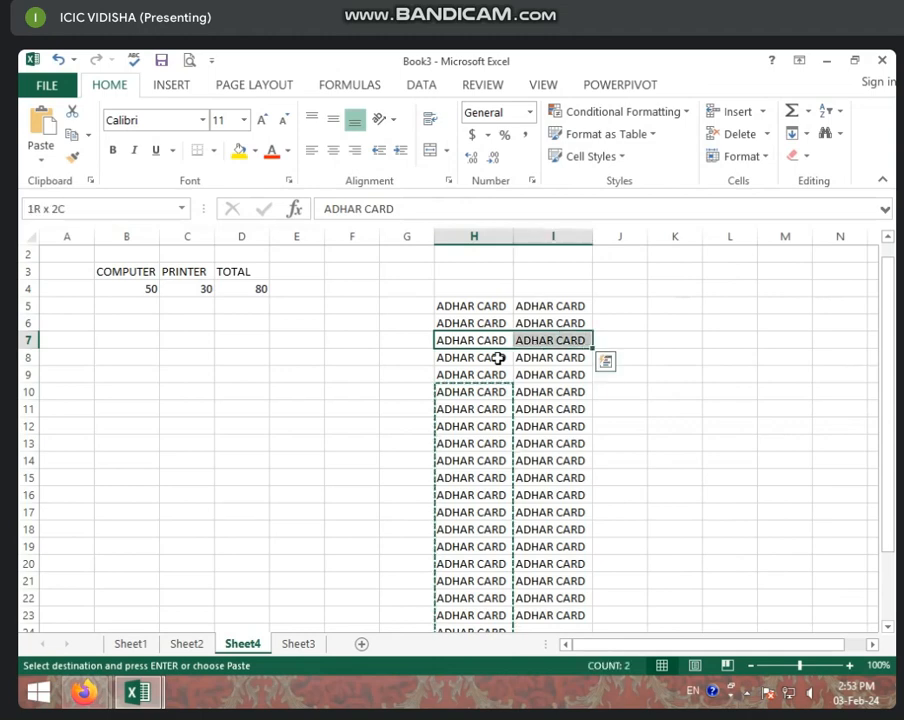
key(shift+Down)
key(shift+Down)
key(shift+Down)
key(shift+Down)
key(shift+Down)
key(shift+Down)
key(shift+Down)
key(shift+Down)
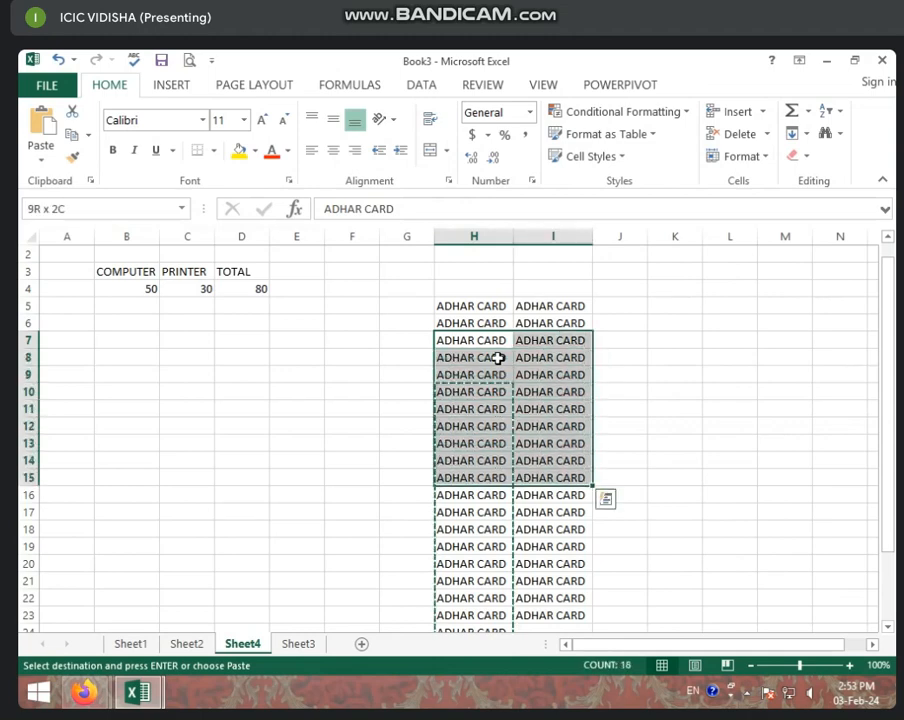
key(shift+Right)
key(shift+Right)
key(shift+Down)
key(shift+Down)
key(shift+Down)
key(shift+Down)
key(shift+Down)
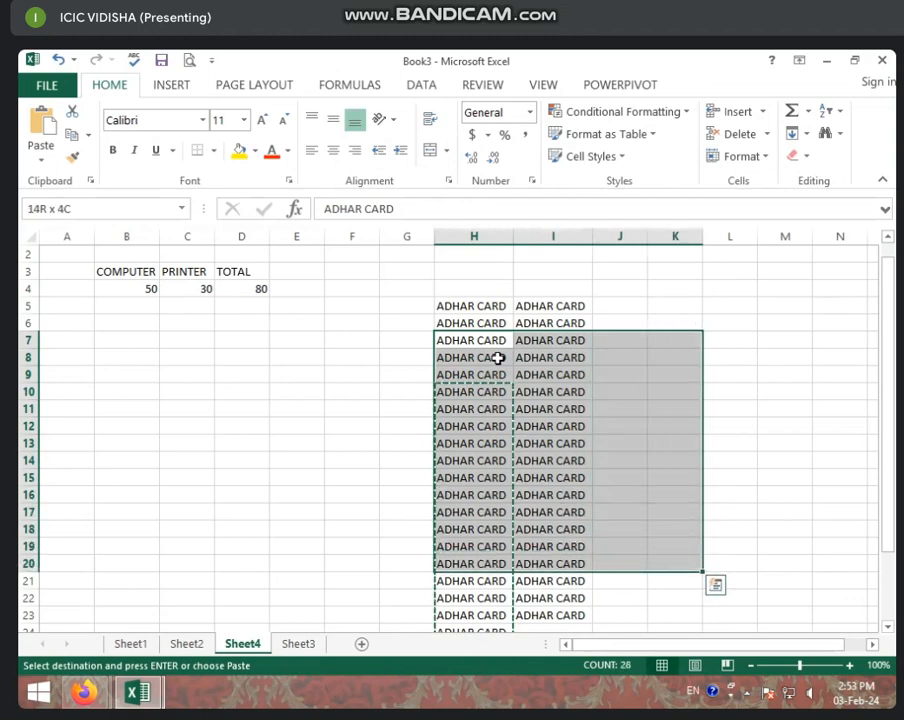
key(shift+Down)
key(shift+Down)
key(shift+Down)
key(shift+Down)
key(shift+Down)
key(shift+Down)
key(shift+Left)
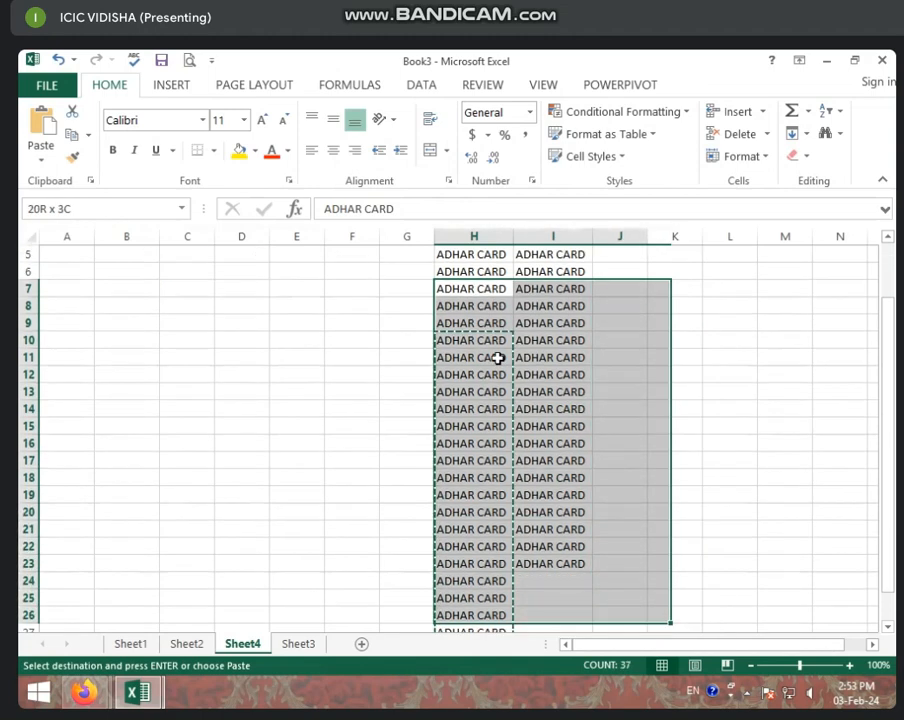
key(shift+Down)
drag(497, 358, 494, 354)
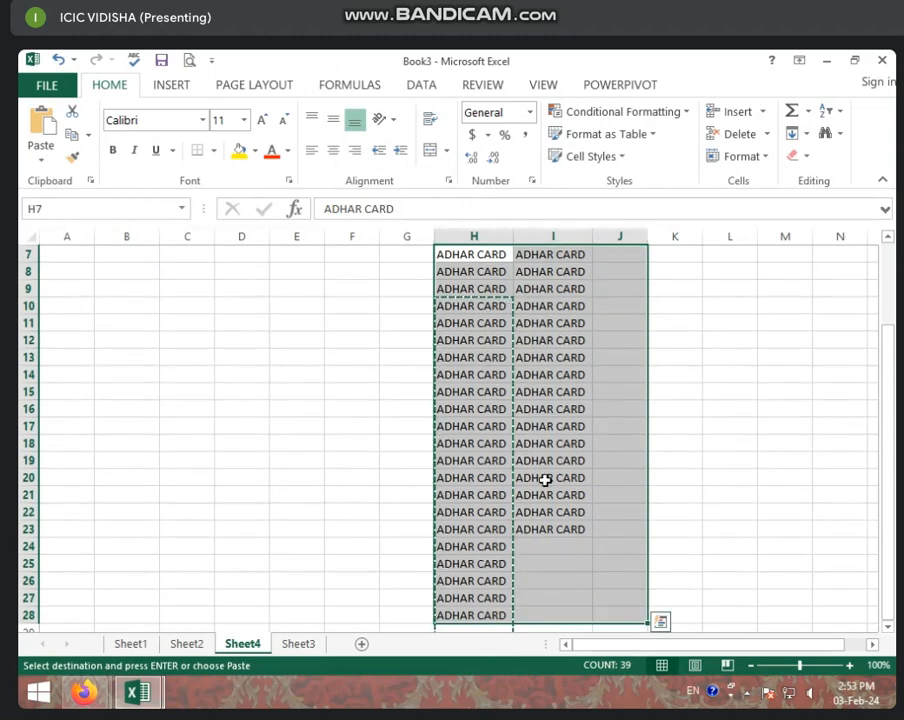
click(516, 422)
scroll(510, 420, up, 2)
click(444, 370)
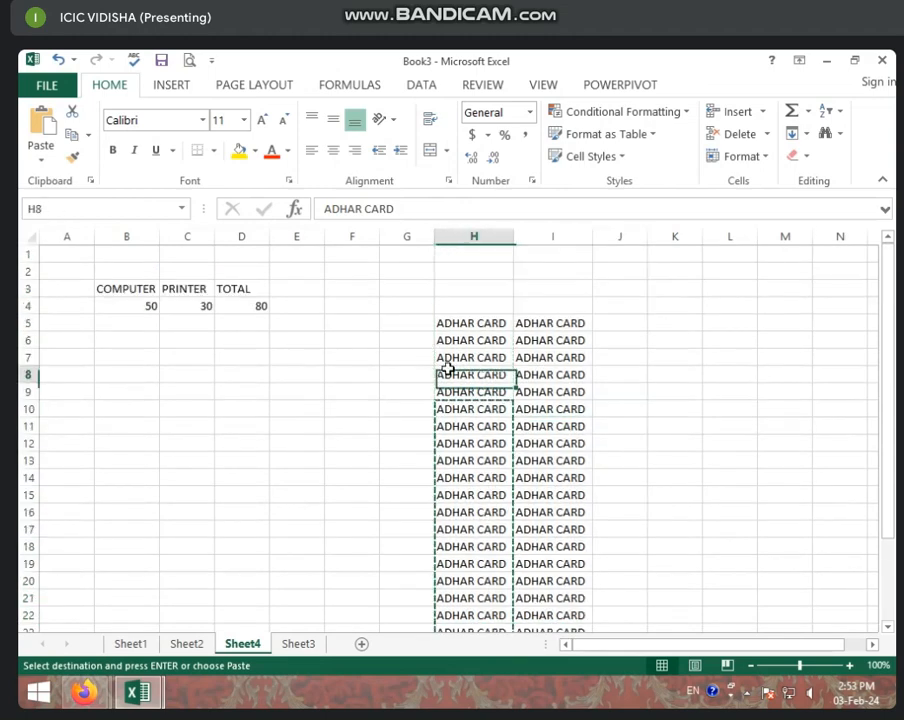
Enter the month JAN in cell B7 and select that cell again.
click(187, 378)
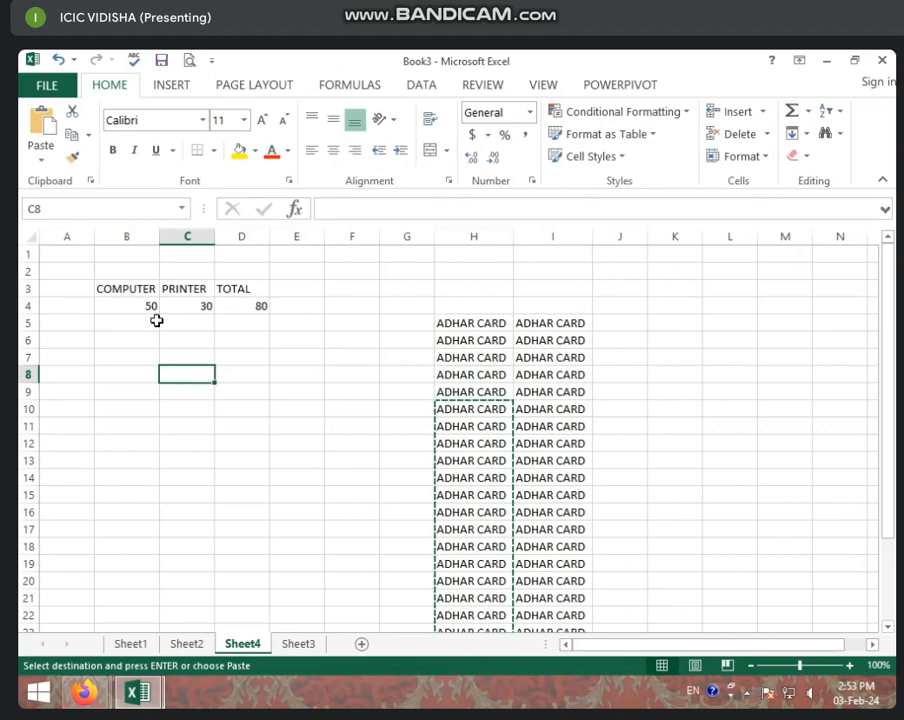
click(132, 303)
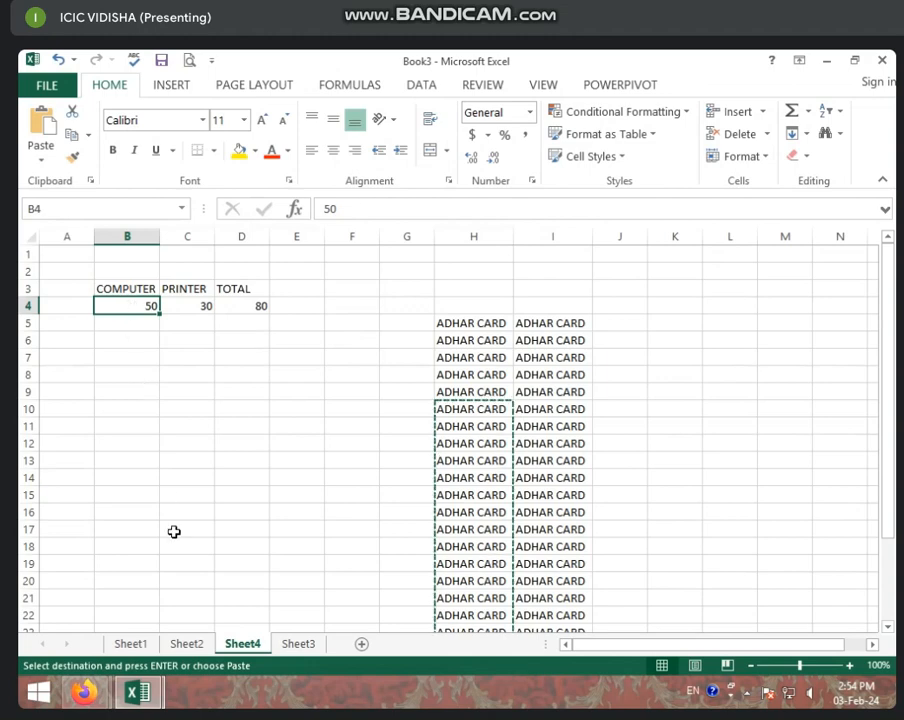
click(160, 408)
click(157, 372)
click(148, 357)
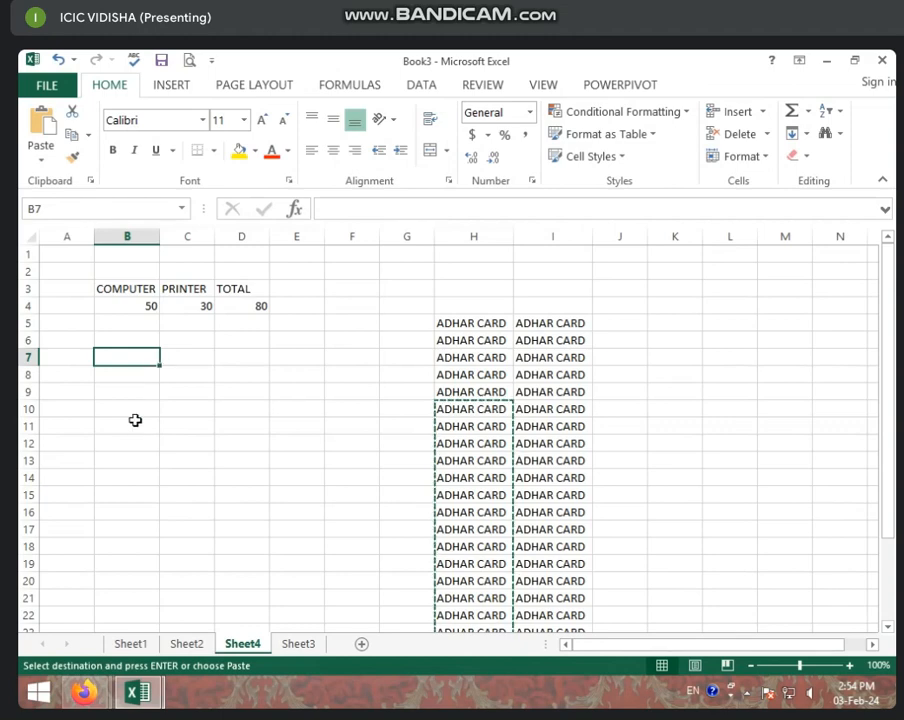
text(JAN)
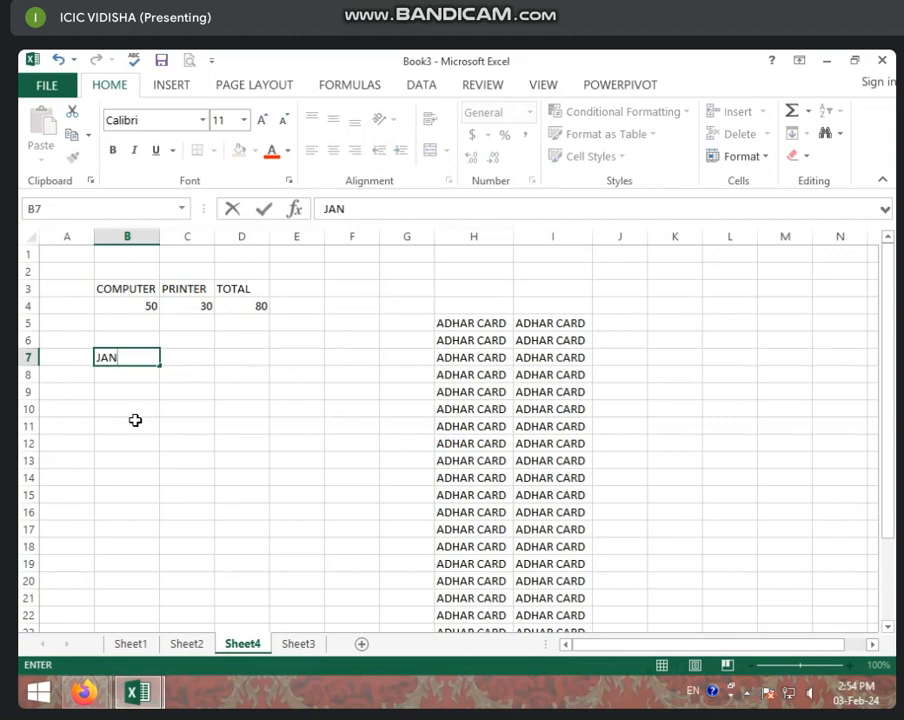
key(Return)
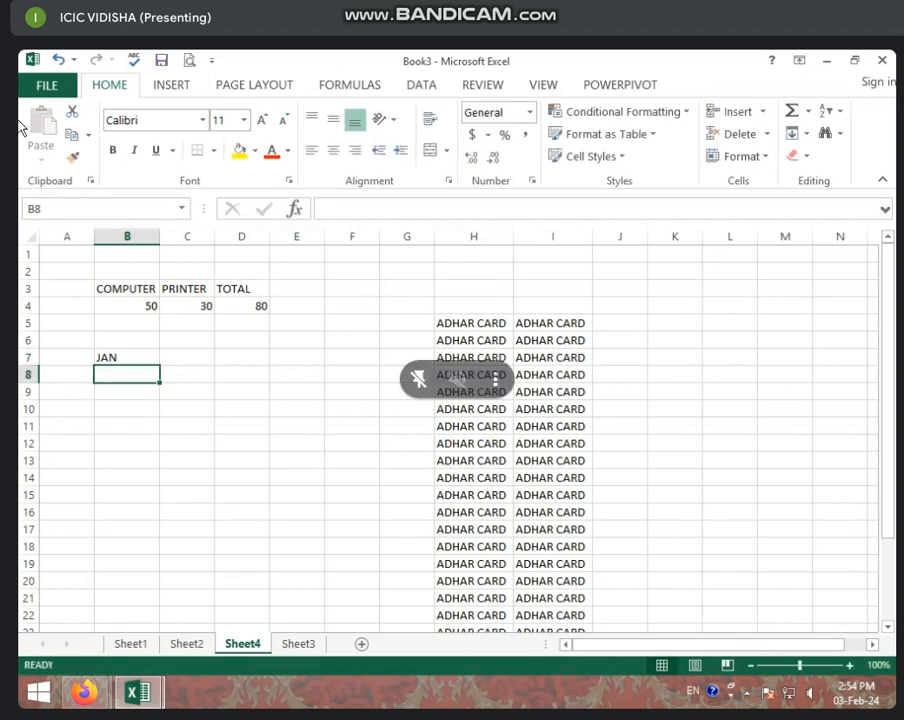
key(Up)
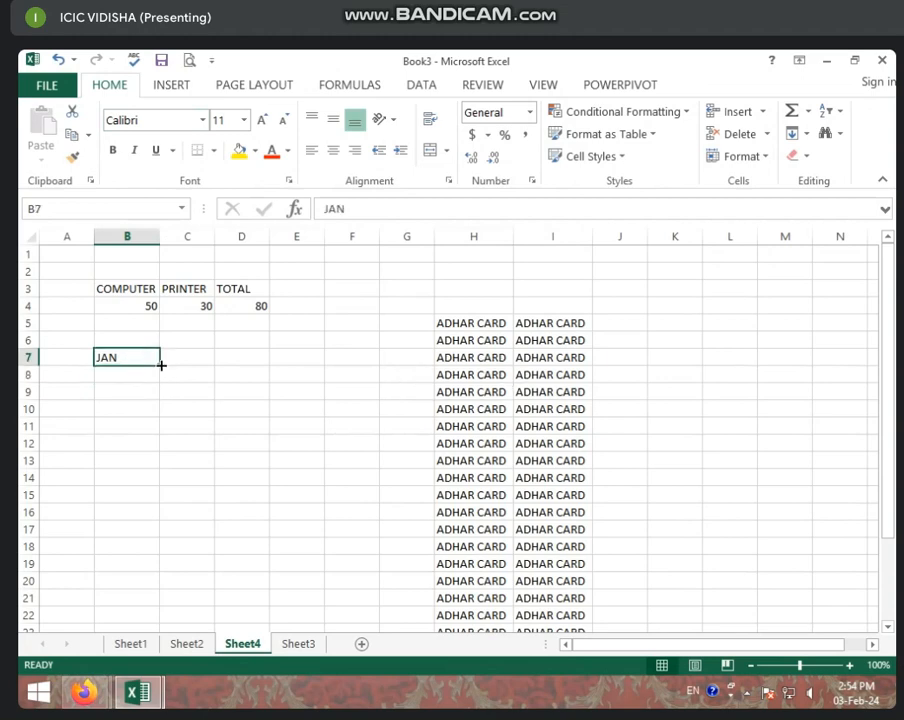
Fill the abbreviated month series from JAN in B7 down to B21, and deselect the range.
drag(161, 365, 168, 572)
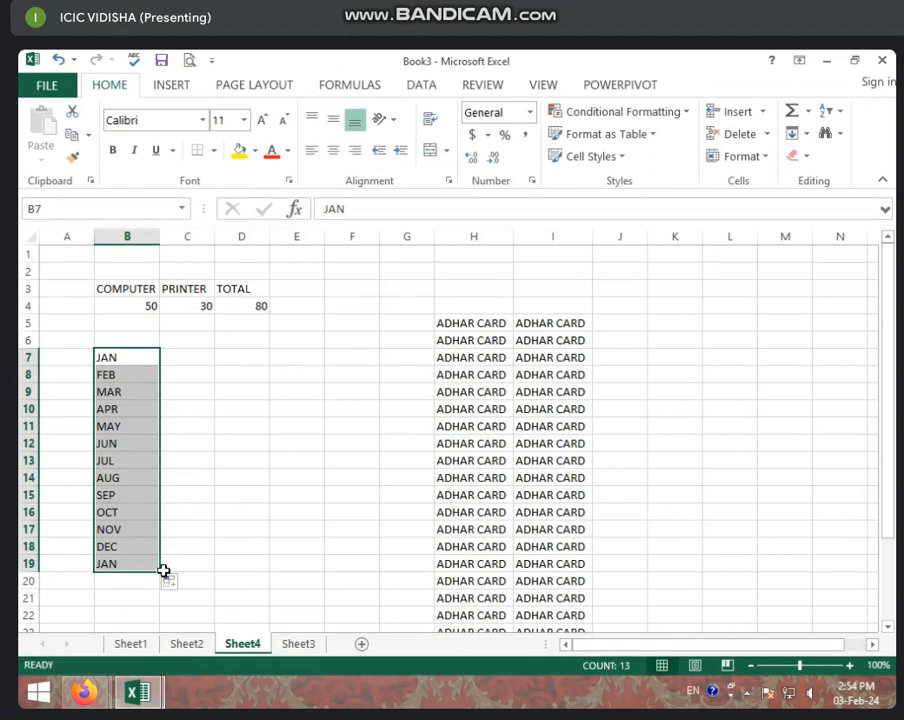
drag(160, 572, 156, 602)
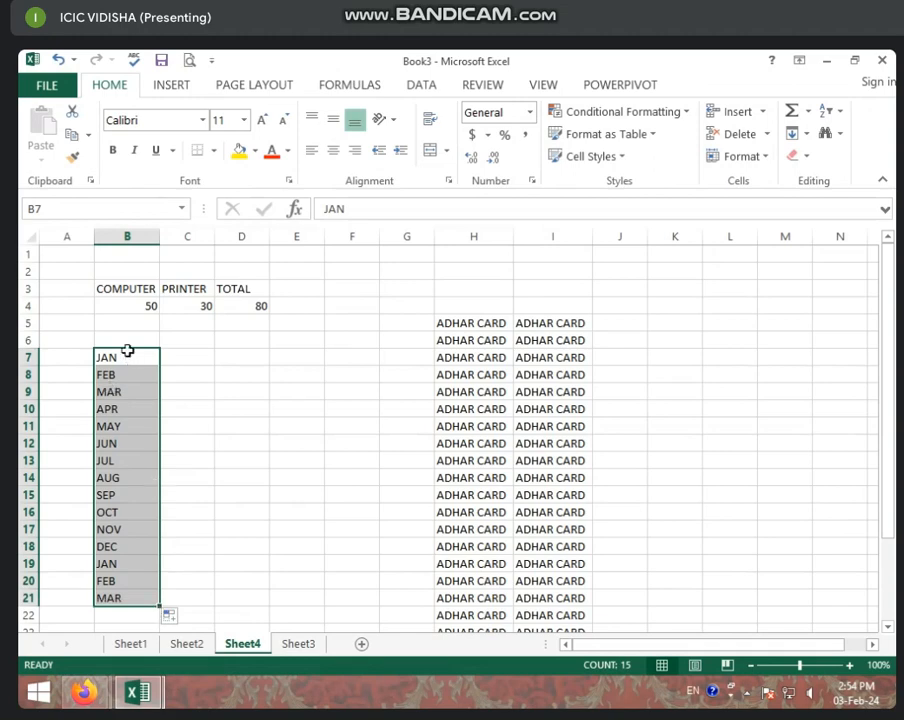
click(220, 268)
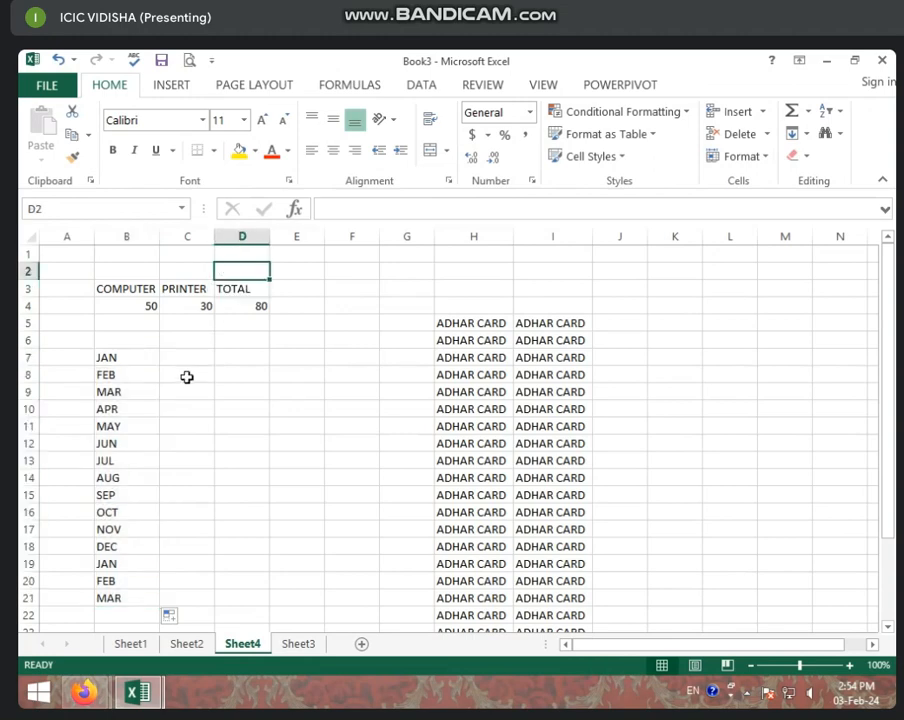
click(185, 373)
click(186, 356)
click(88, 359)
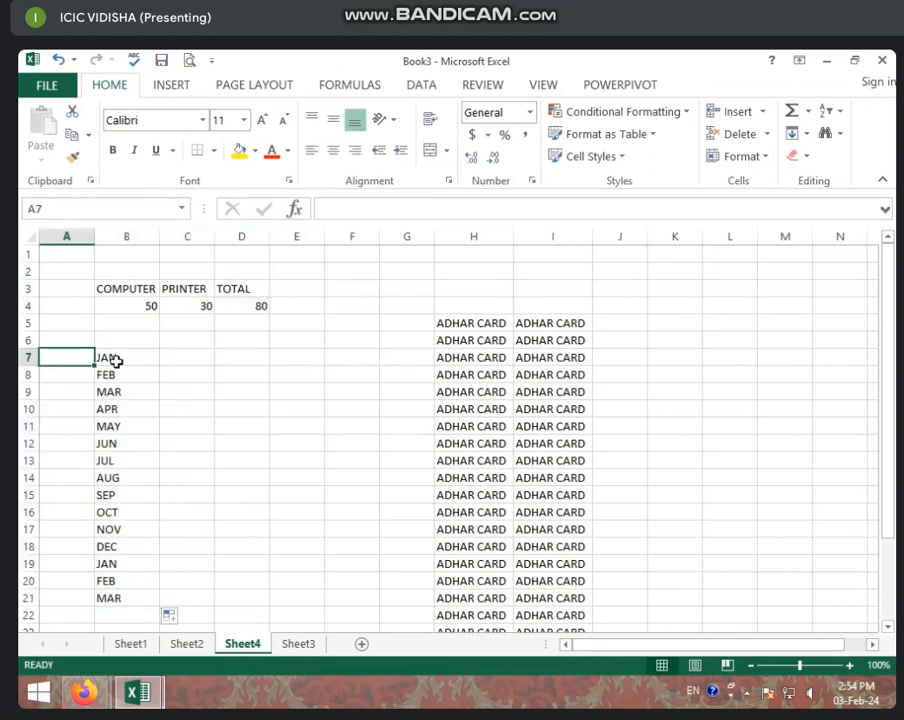
click(114, 359)
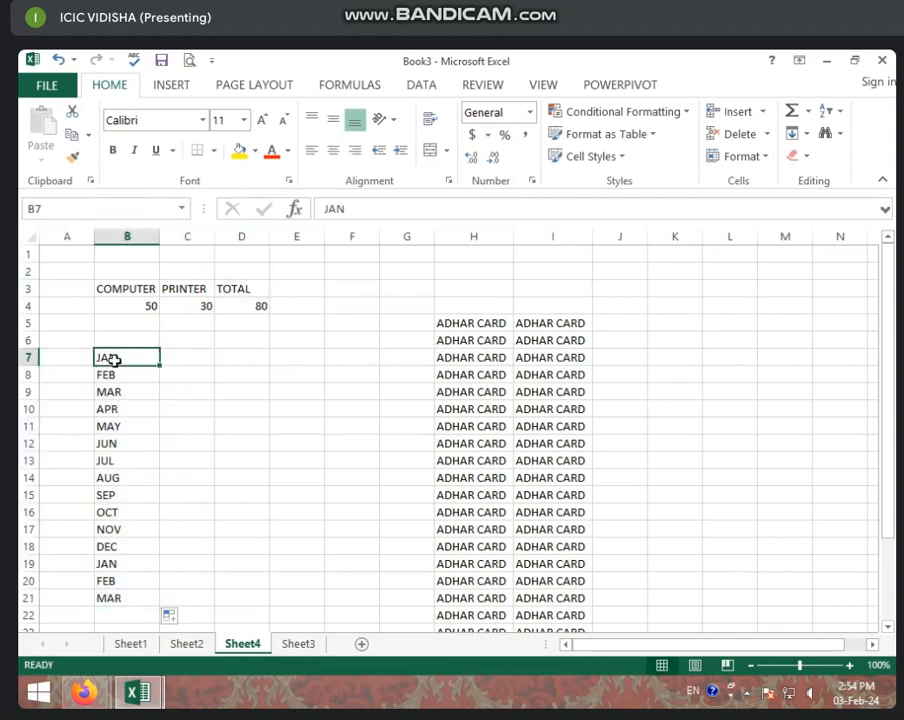
Enter JANUARY in cell C7 and fill the full month names down to C25.
click(192, 359)
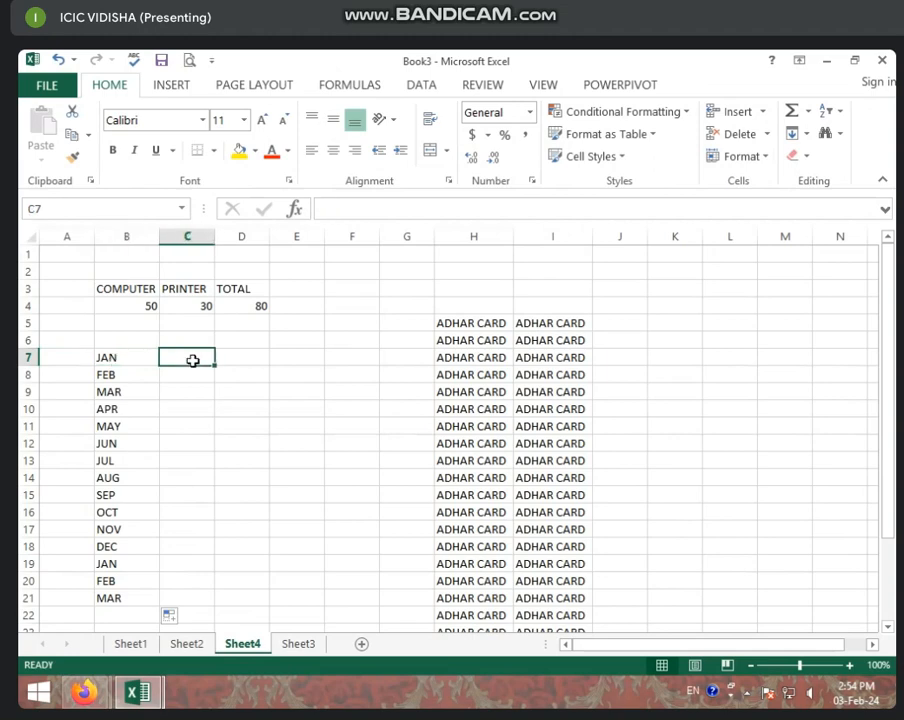
text(JANUARY)
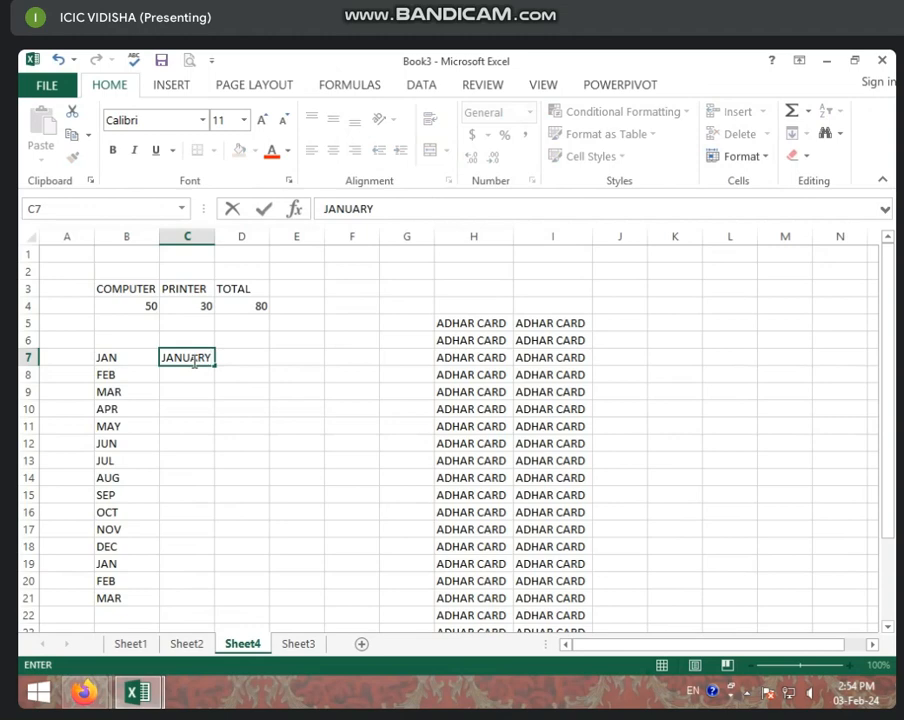
key(Return)
click(192, 359)
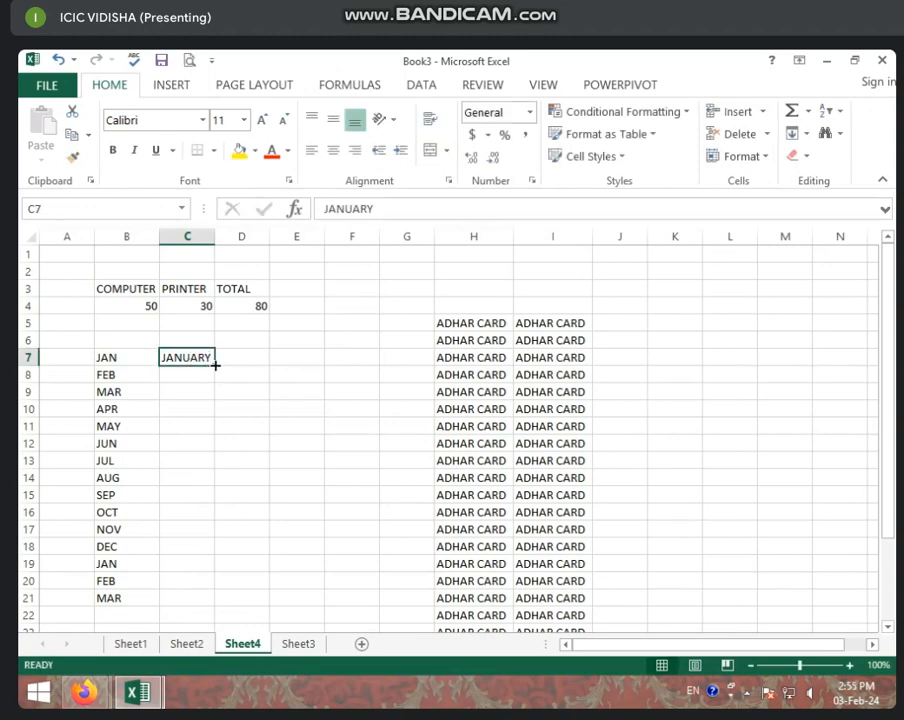
drag(214, 365, 204, 630)
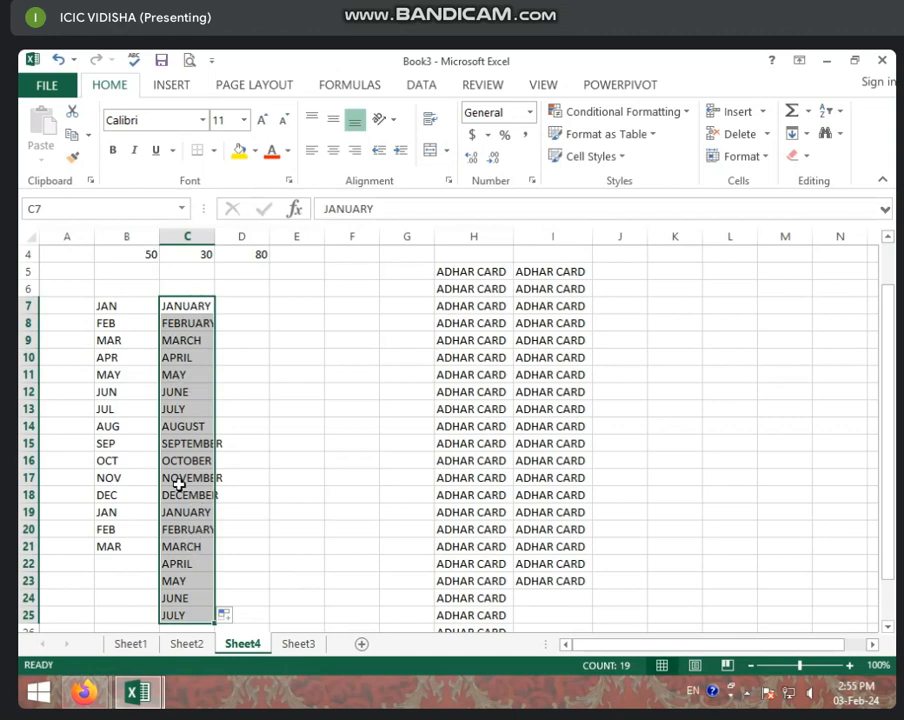
Fill the full month names from C7 across row 7 to column Y, and deselect the range.
click(172, 307)
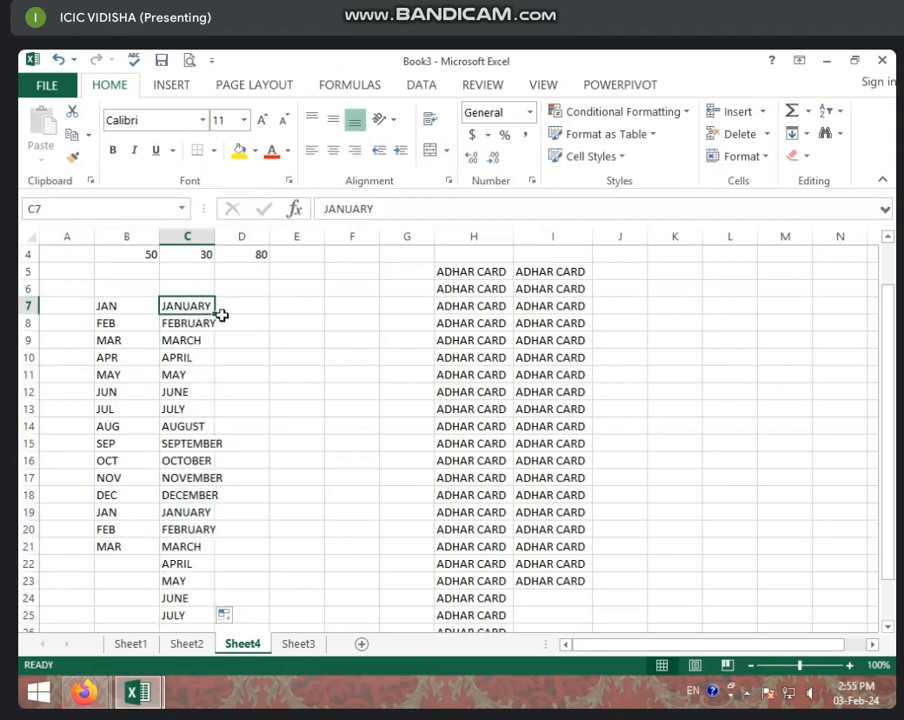
drag(214, 315, 893, 322)
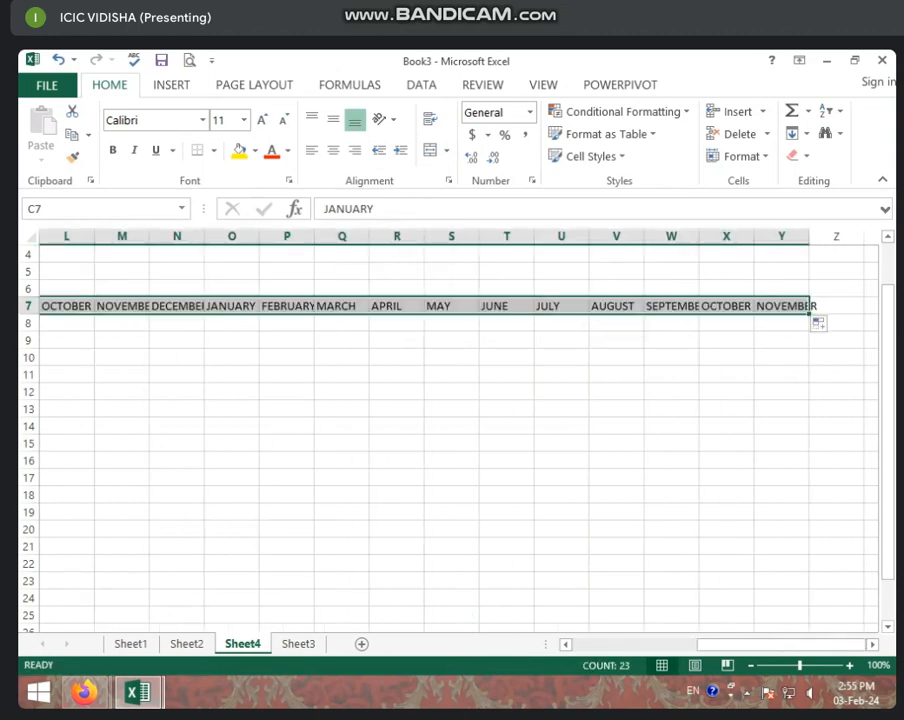
drag(761, 648, 479, 628)
click(297, 460)
click(330, 341)
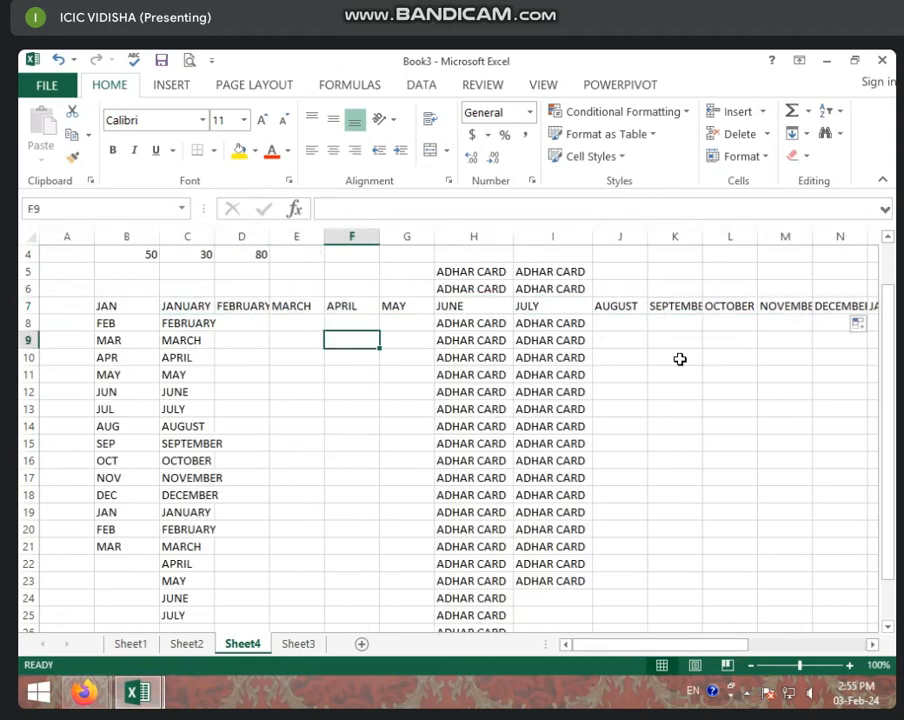
Enter MON in cell C30 and fill the weekday series down to C43.
scroll(397, 470, down, 4)
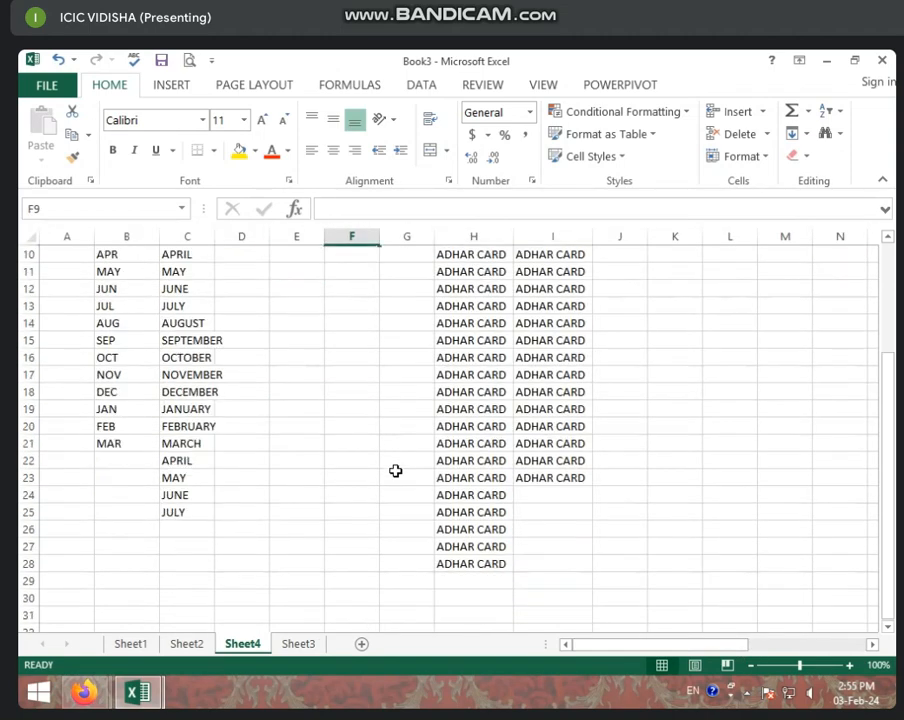
click(175, 492)
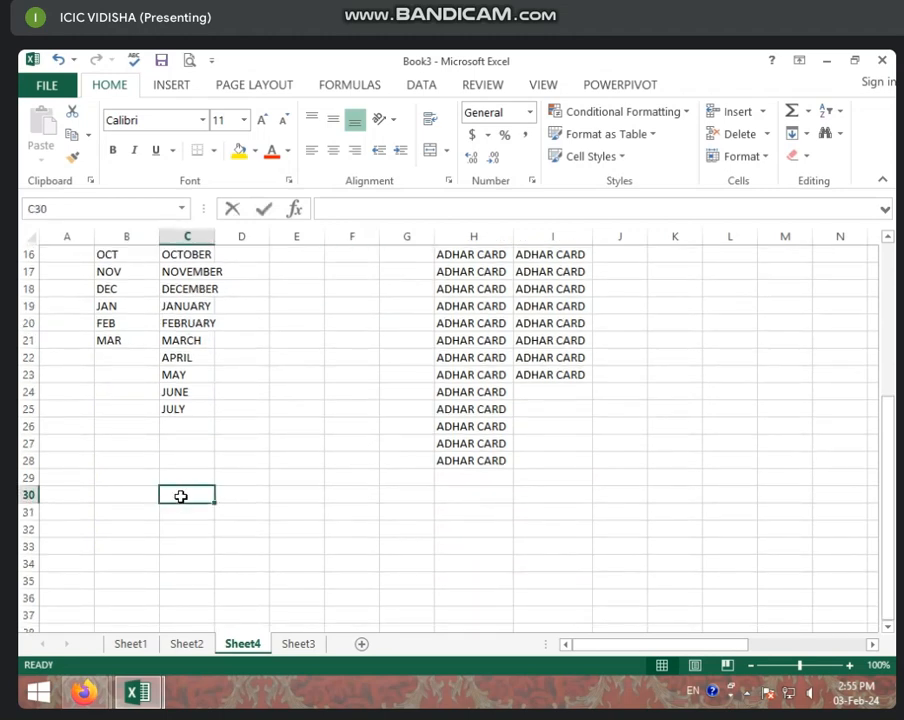
text(MON)
key(Return)
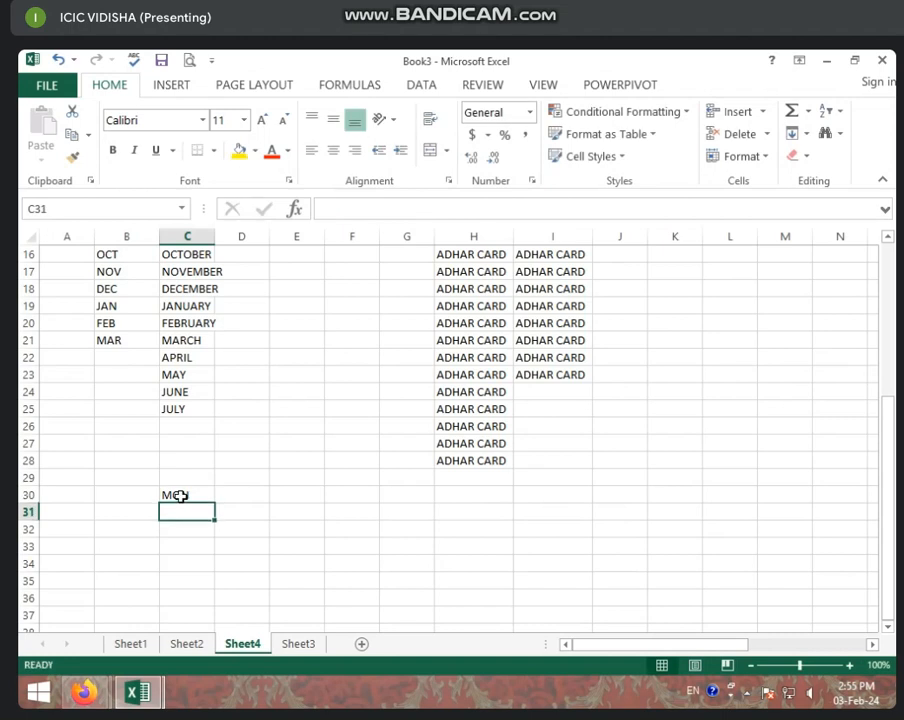
click(180, 496)
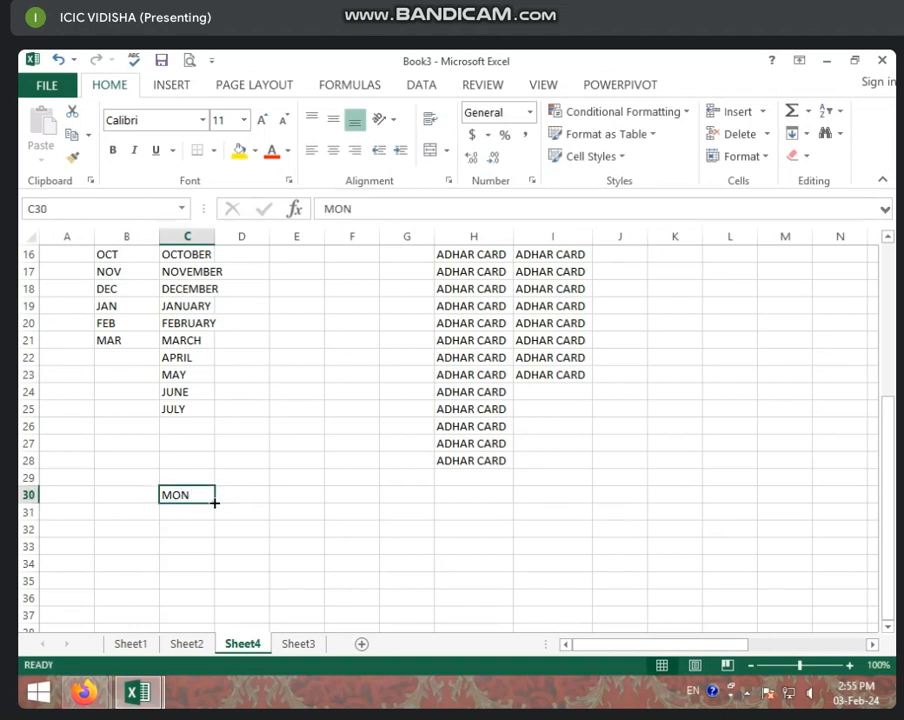
drag(214, 503, 222, 610)
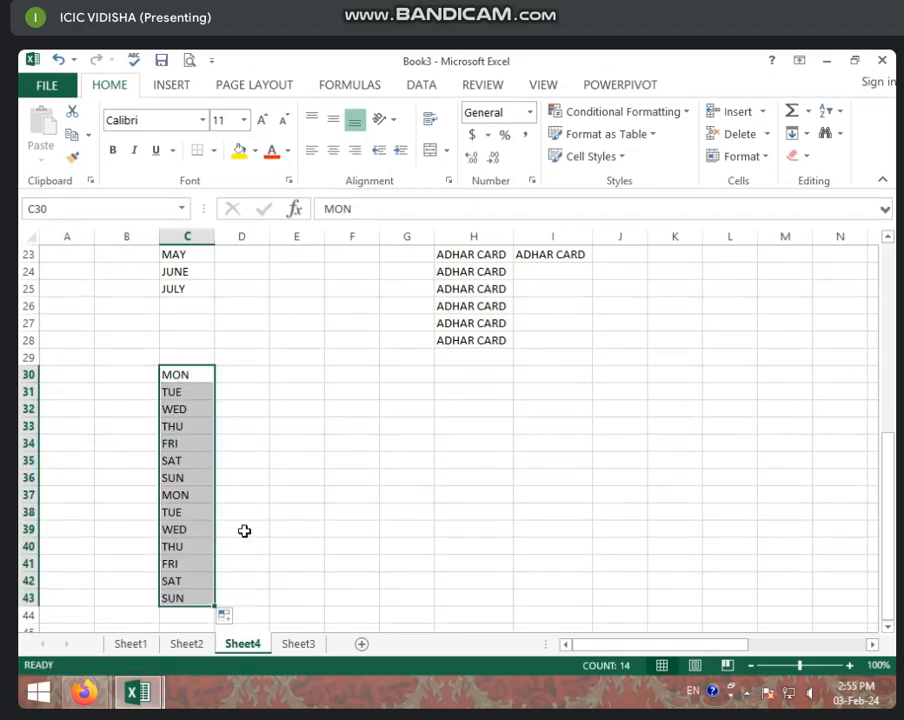
click(222, 392)
click(172, 386)
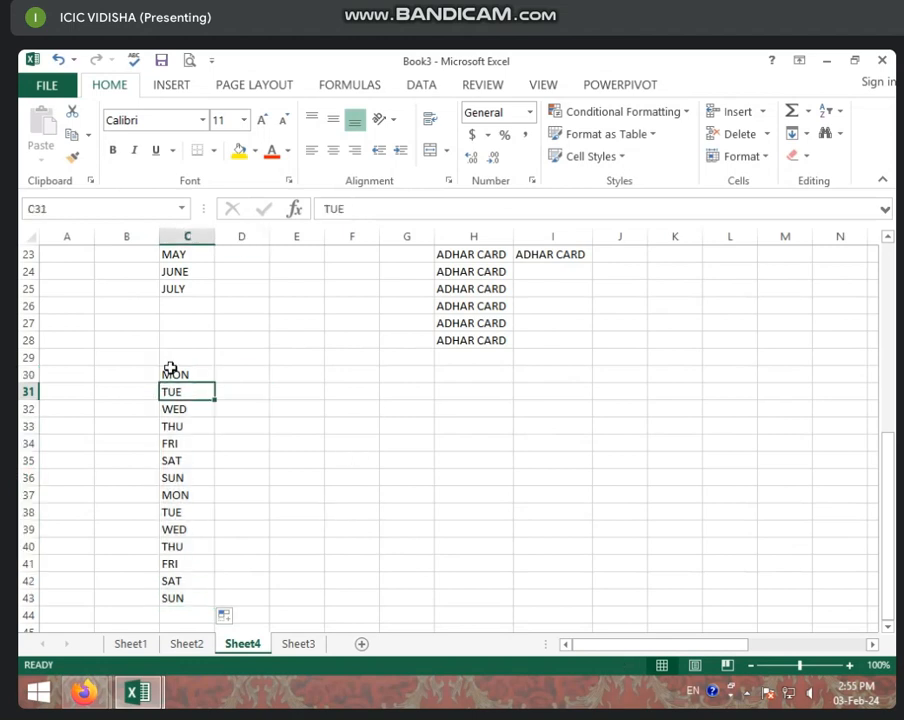
click(176, 375)
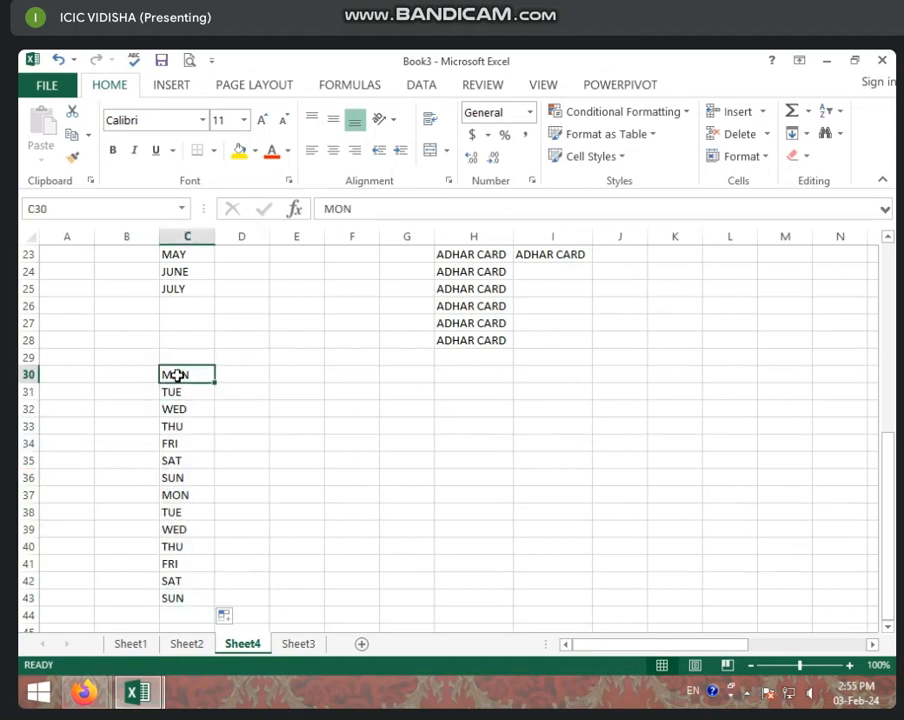
Enter the date 03/02/2024 in cell E30, beside the weekday list.
click(286, 372)
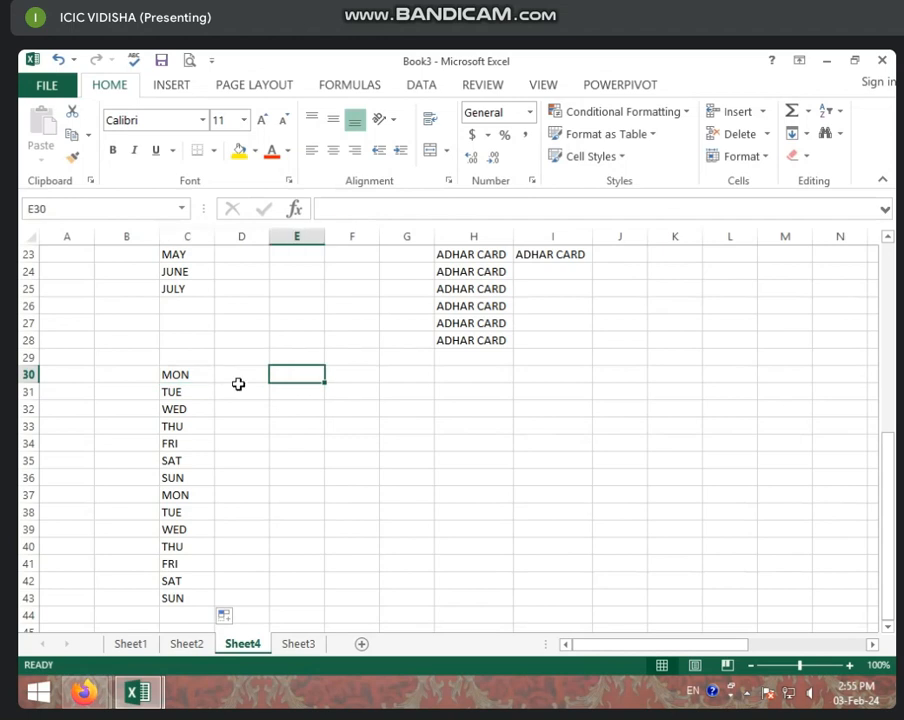
click(236, 377)
click(302, 376)
mouse_move(852, 700)
text(03)
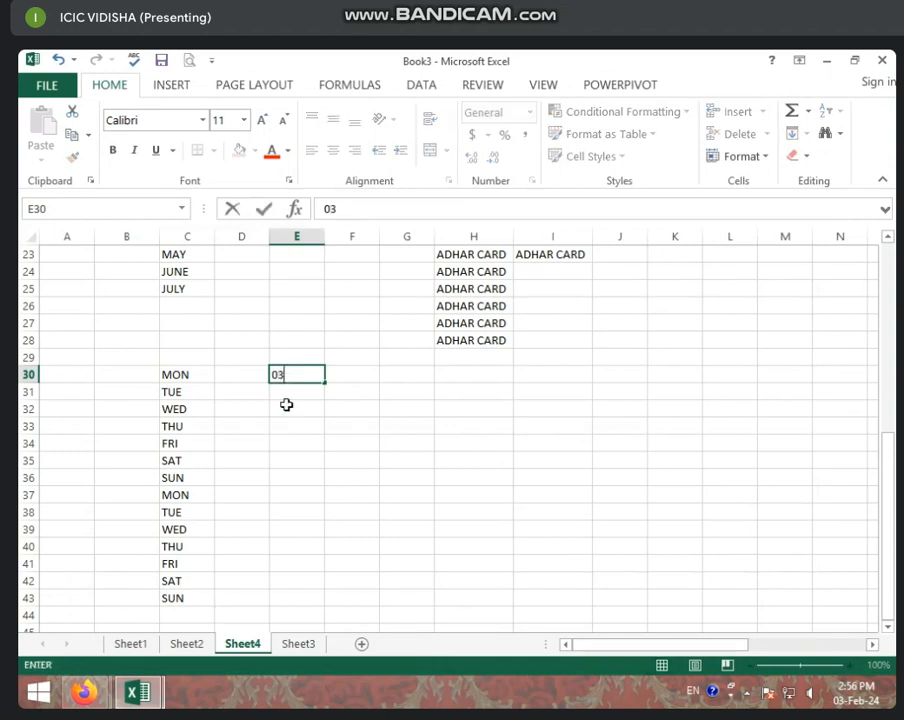
text(/02/2024)
click(286, 408)
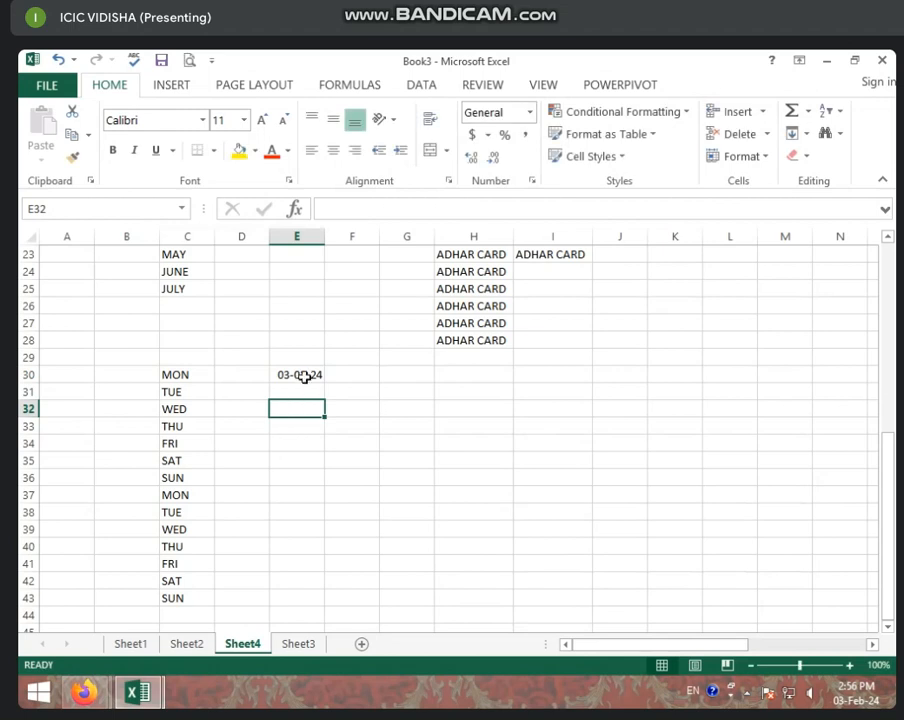
Fill the daily date series from E30 down to E41, and deselect the range.
click(308, 378)
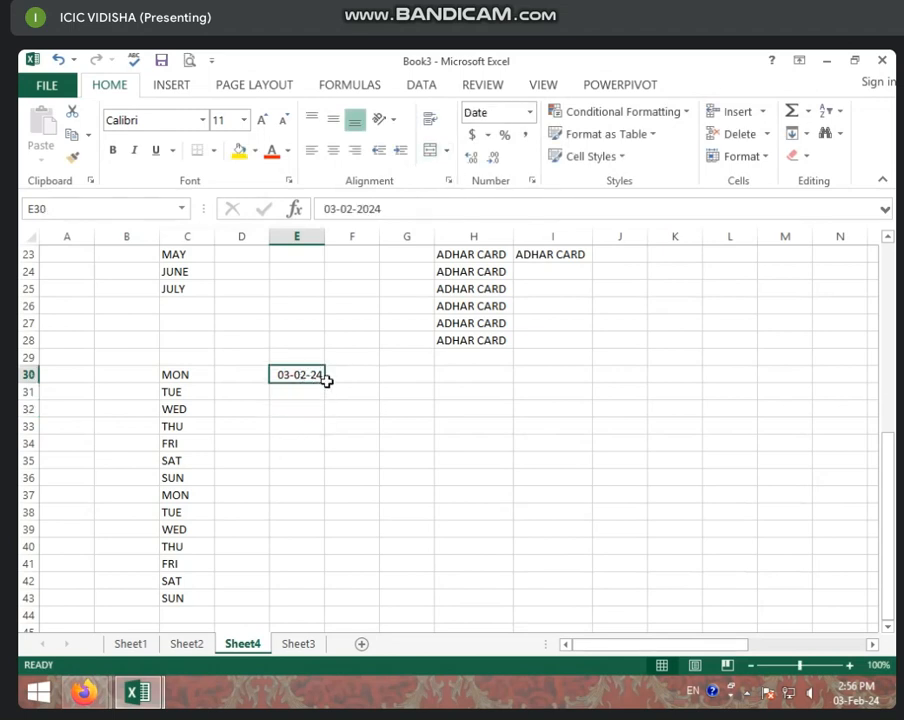
drag(325, 383, 335, 566)
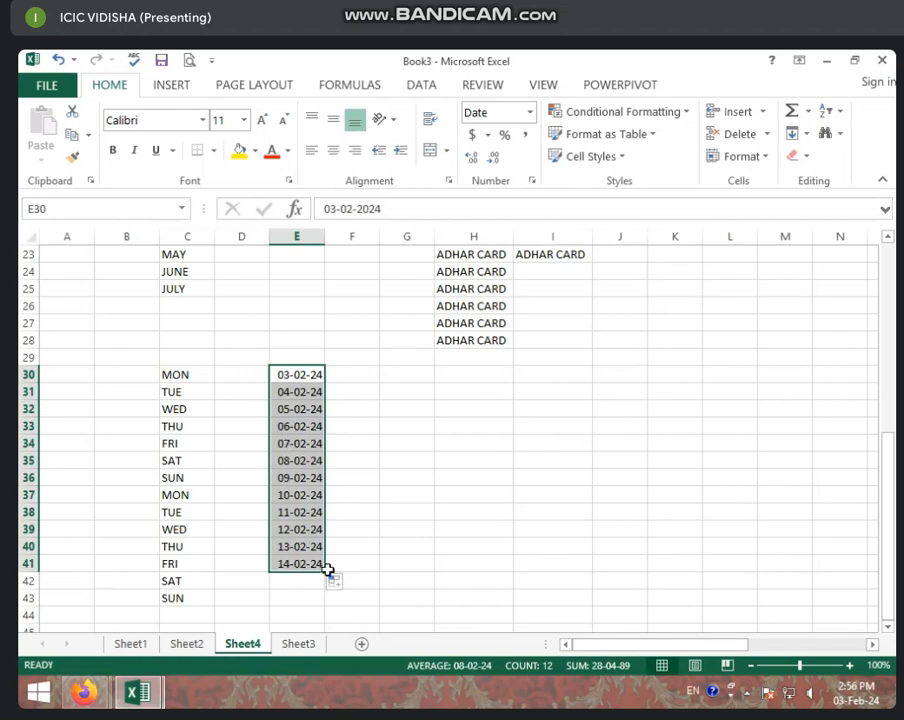
click(192, 374)
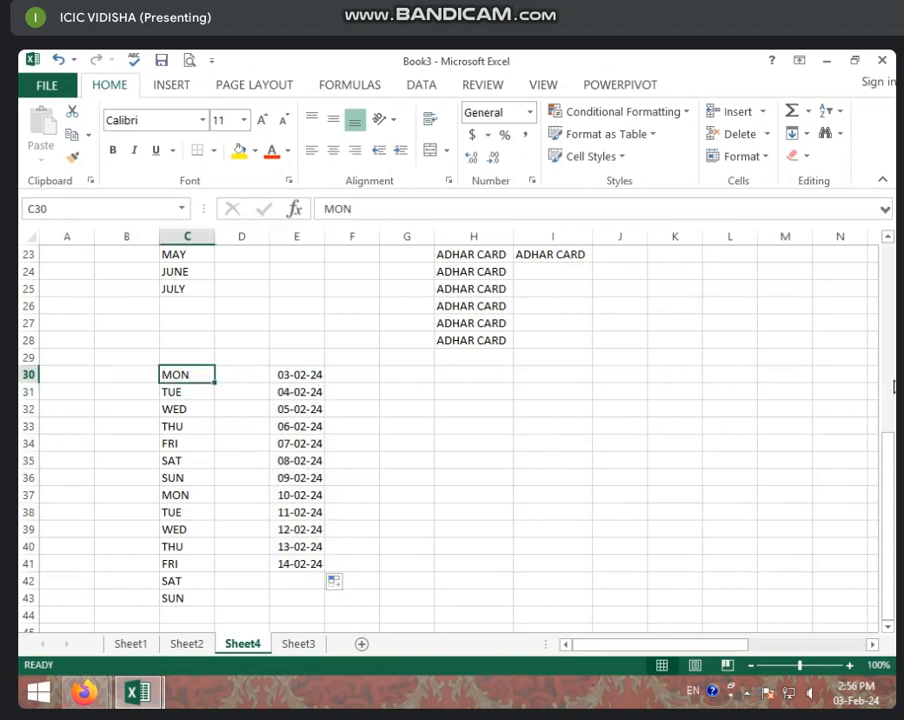
click(280, 373)
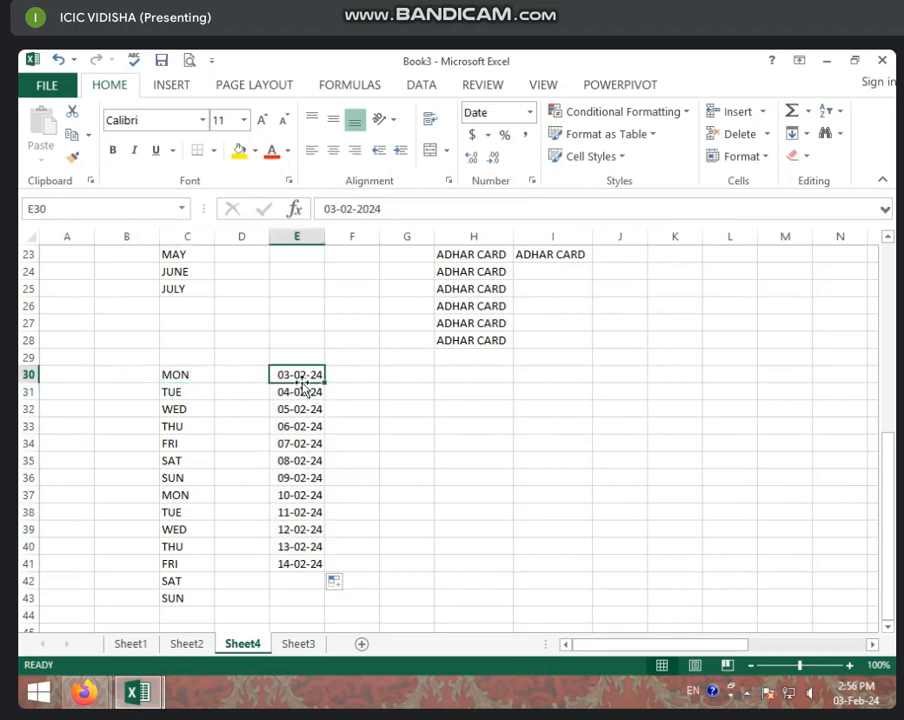
Enter 10 in cell F30, next to the first date.
scroll(180, 346, up, 4)
scroll(280, 428, down, 3)
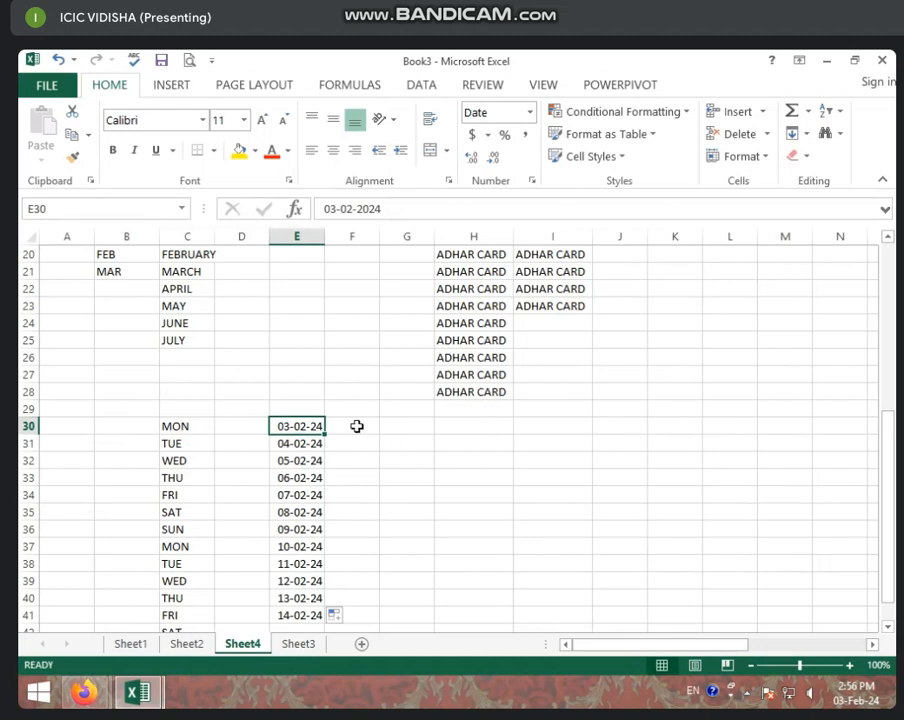
click(352, 424)
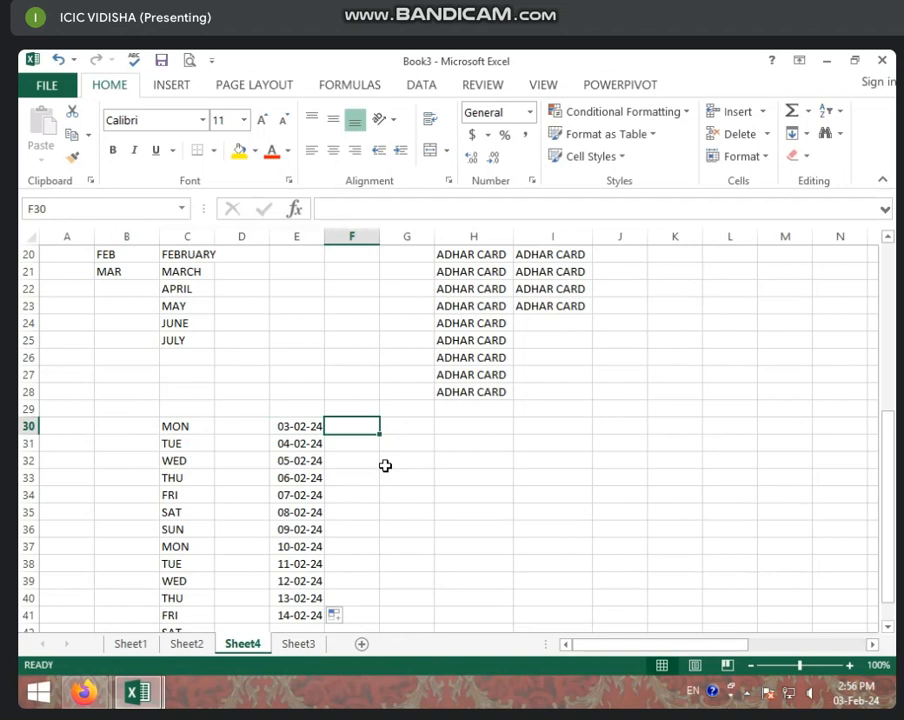
text(10)
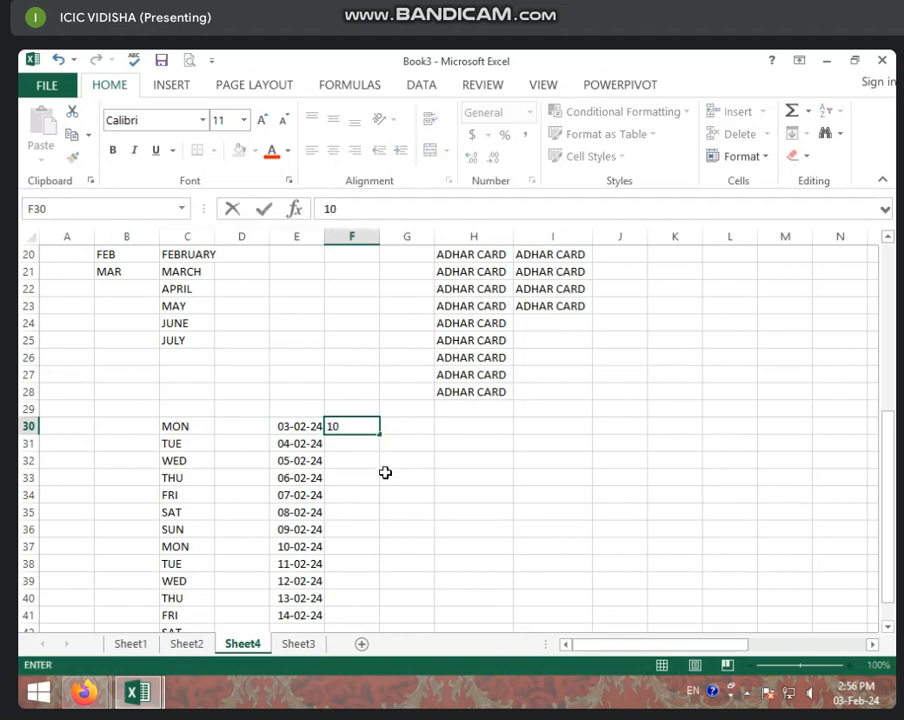